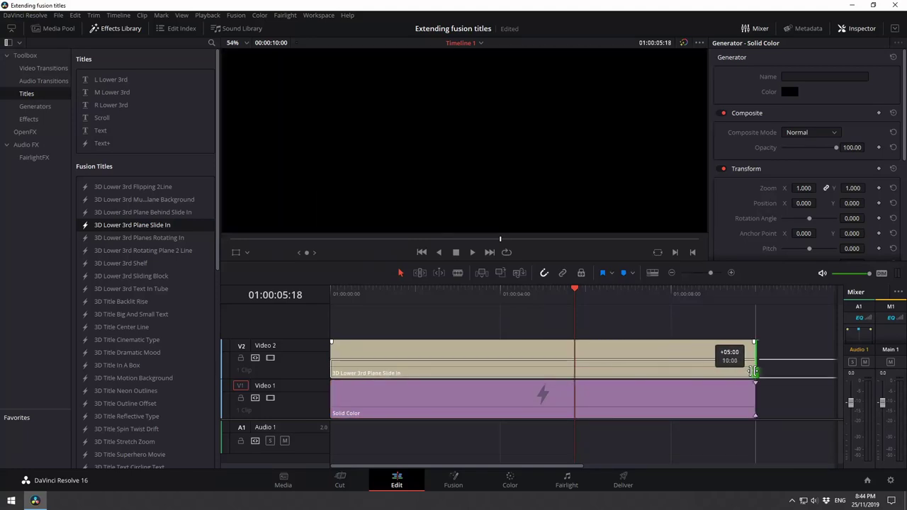
- Open the title in Fusion from the timeline start, showing the node graph instead of keyframes
{"action": "left_click", "coordinate": [539, 292]}
{"action": "key", "text": "Home"}
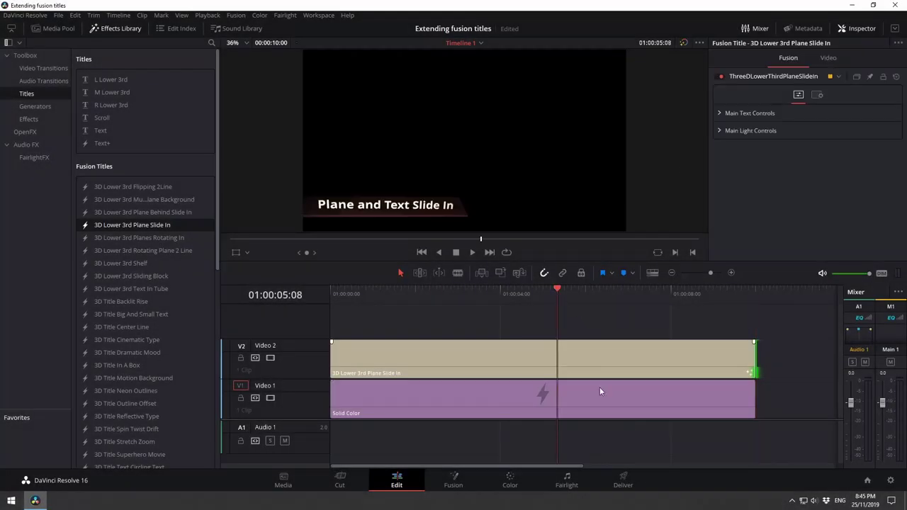
{"action": "left_click", "coordinate": [453, 482]}
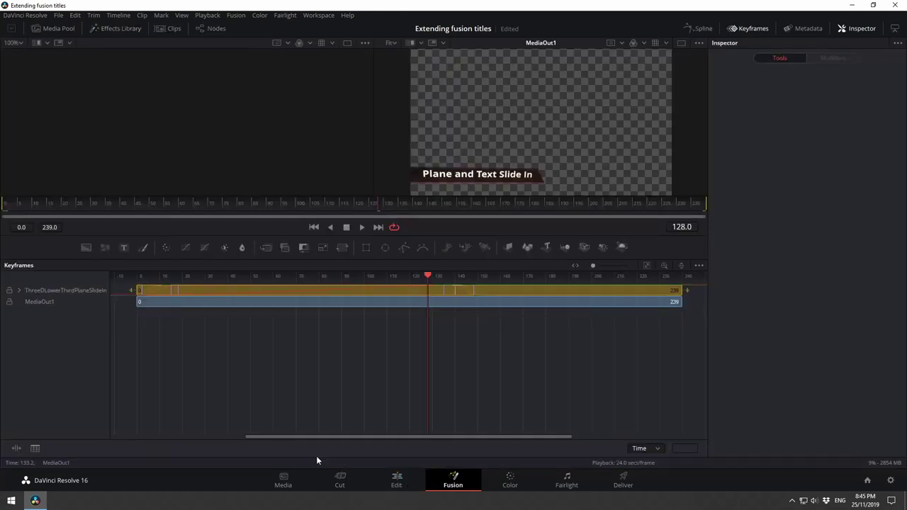
{"action": "left_click", "coordinate": [751, 28]}
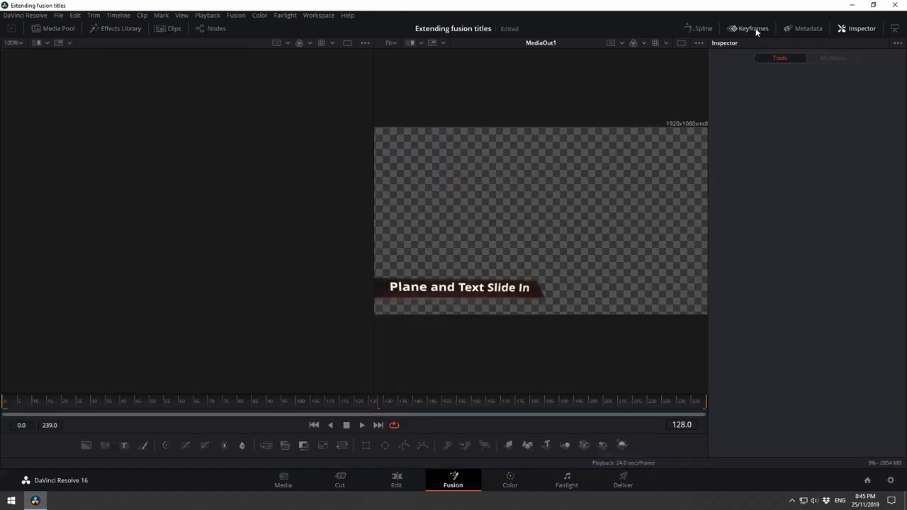
{"action": "left_click", "coordinate": [212, 28]}
- Rearrange the node graph, expand the title group and select KeyframeStretcher1
{"action": "left_click_drag", "start_coordinate": [28, 376], "coordinate": [106, 374]}
{"action": "left_click_drag", "start_coordinate": [266, 375], "coordinate": [539, 366]}
{"action": "left_click", "coordinate": [138, 371]}
{"action": "left_click_drag", "start_coordinate": [464, 288], "coordinate": [464, 187]}
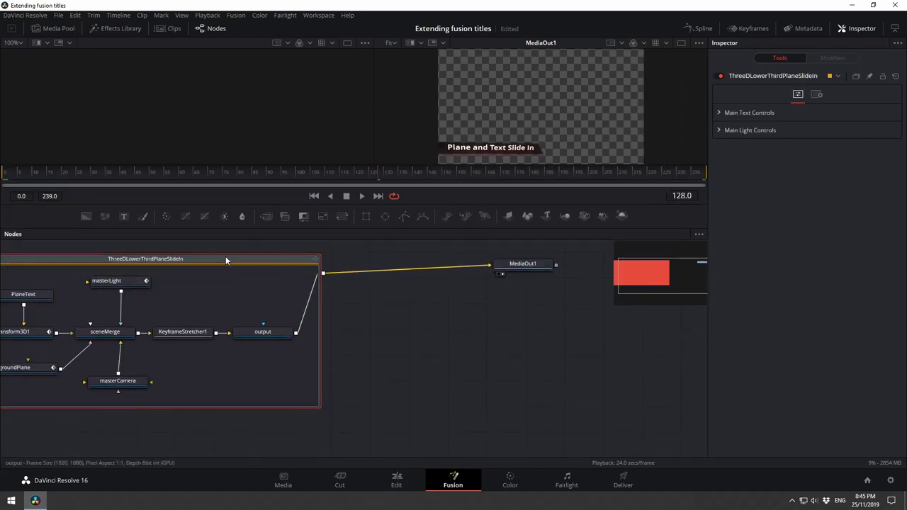
{"action": "left_click_drag", "start_coordinate": [227, 259], "coordinate": [336, 261]}
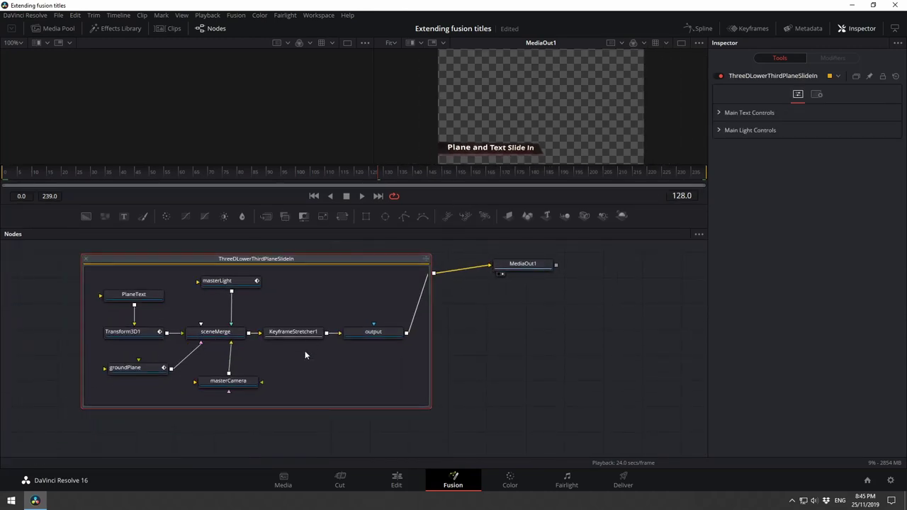
{"action": "left_click", "coordinate": [294, 335]}
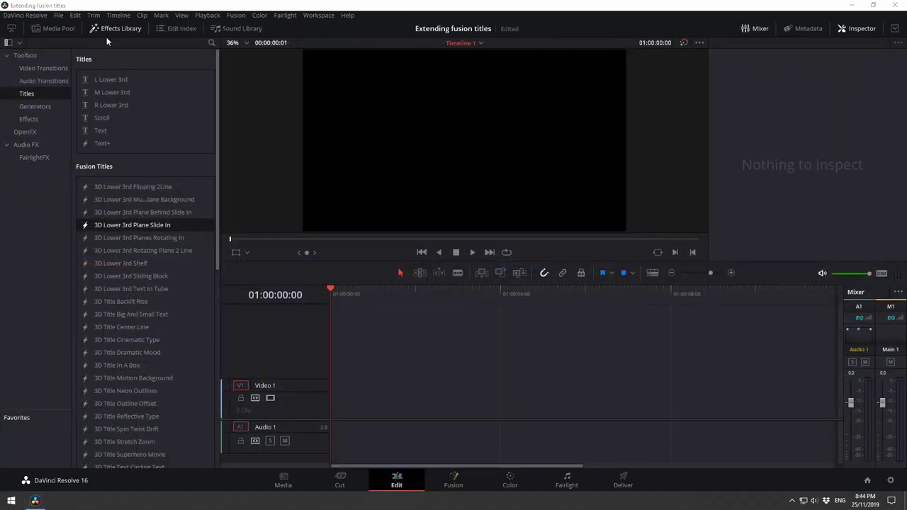
- Add a Solid Color generator to Video 1 and set its duration to 00:00:10:00
{"action": "left_click", "coordinate": [40, 106]}
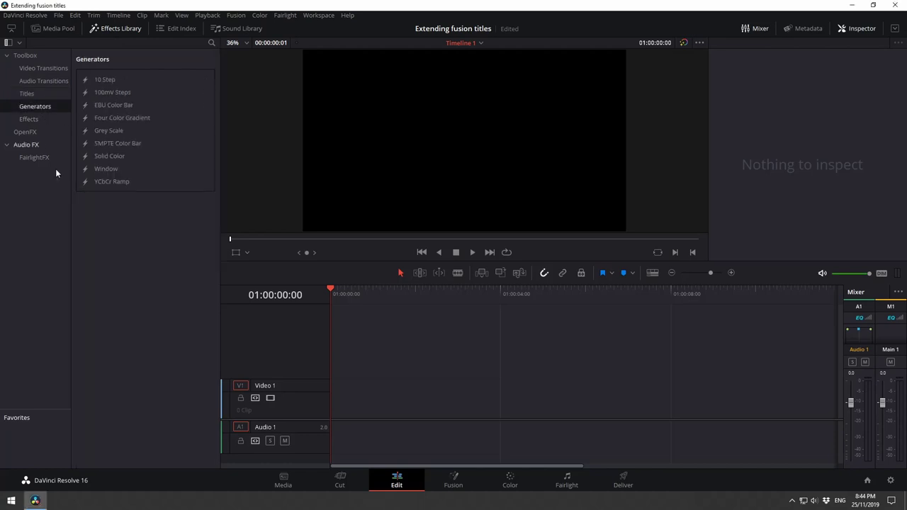
{"action": "left_click_drag", "start_coordinate": [108, 156], "coordinate": [335, 402]}
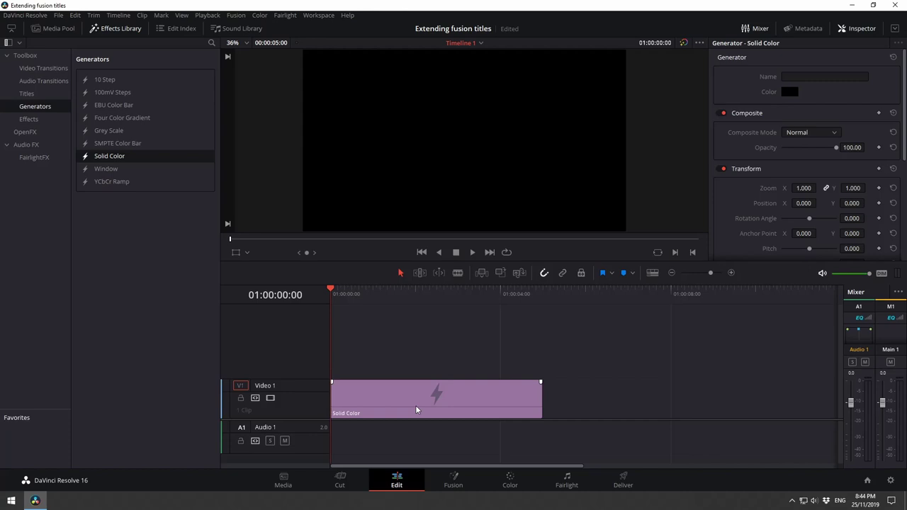
{"action": "right_click", "coordinate": [467, 406]}
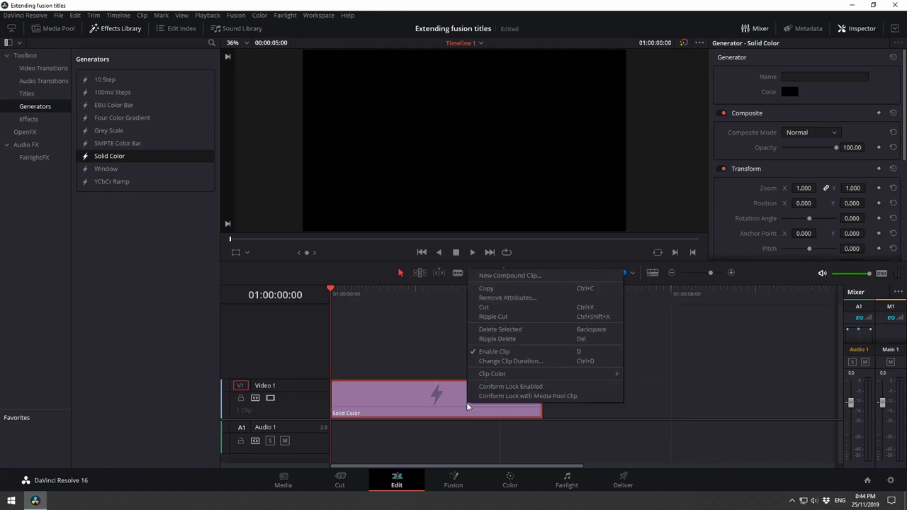
{"action": "left_click", "coordinate": [518, 363]}
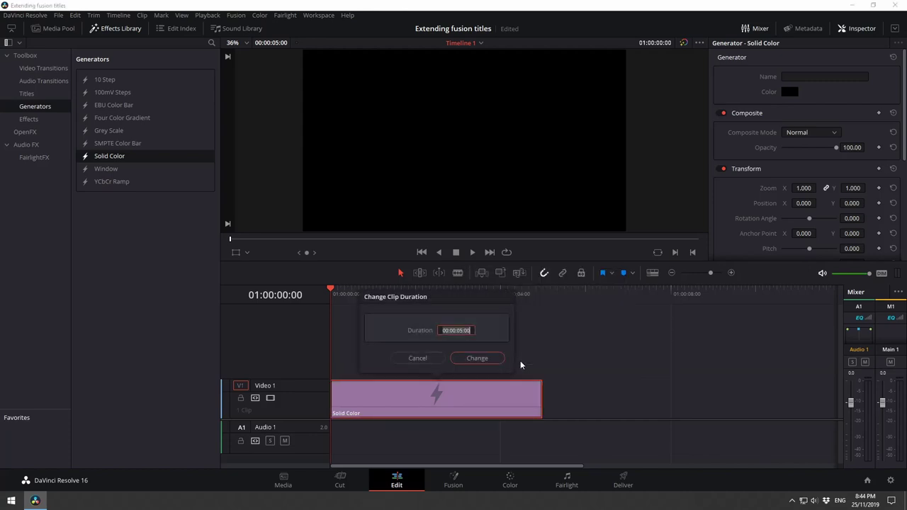
{"action": "left_click", "coordinate": [481, 333]}
{"action": "type", "text": "1000"}
{"action": "key", "text": "Return"}
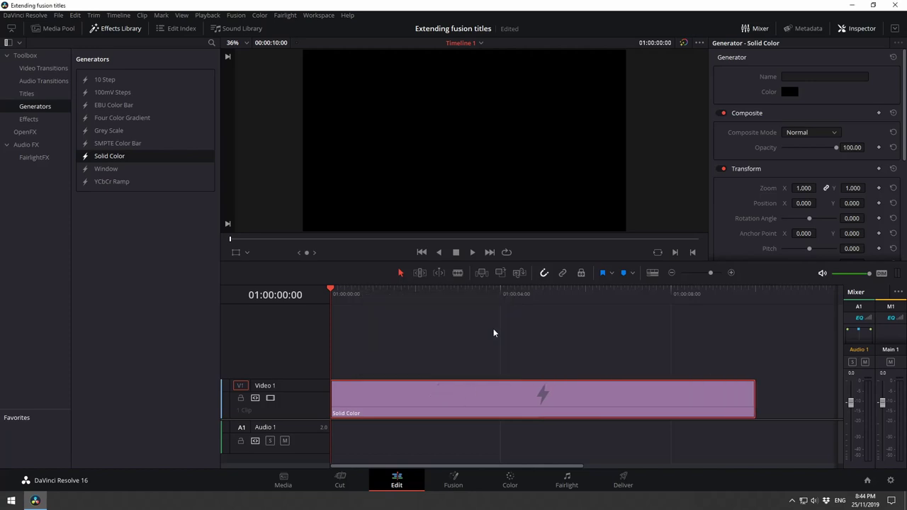
- Add the 3D Lower 3rd Plane Slide In title to Video 2, save, and preview it
{"action": "left_click", "coordinate": [39, 95]}
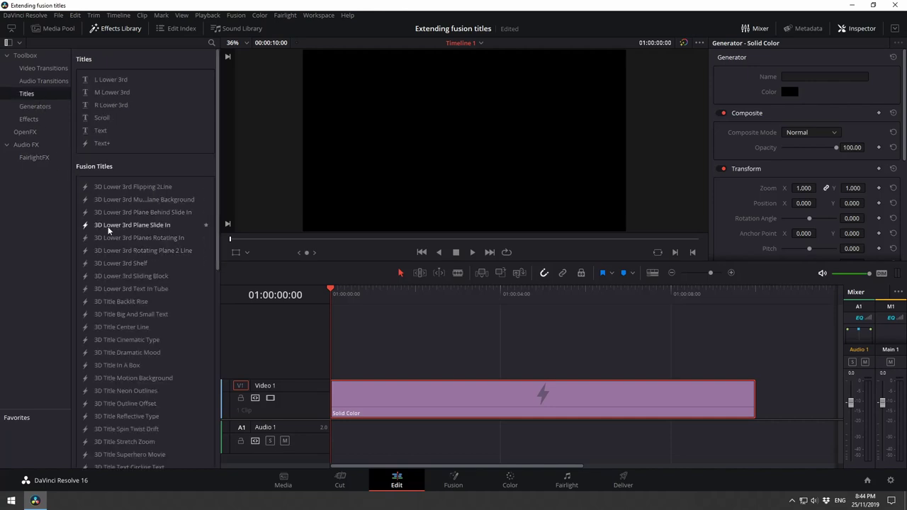
{"action": "left_click_drag", "start_coordinate": [109, 229], "coordinate": [333, 356]}
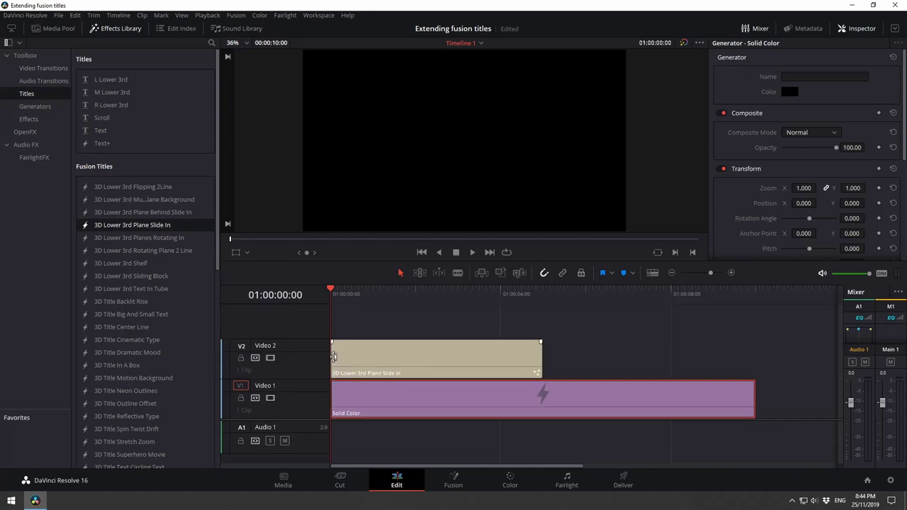
{"action": "key", "text": "ctrl+s"}
{"action": "key", "text": "space"}
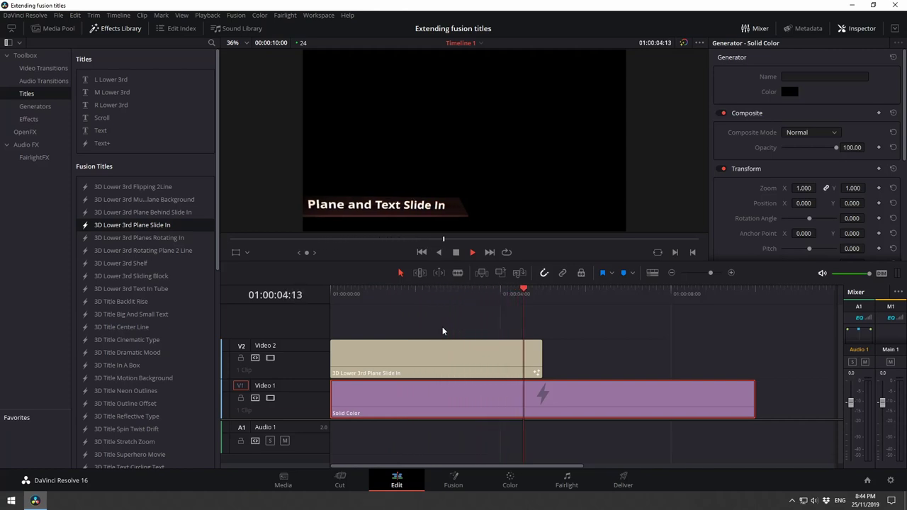
{"action": "key", "text": "space"}
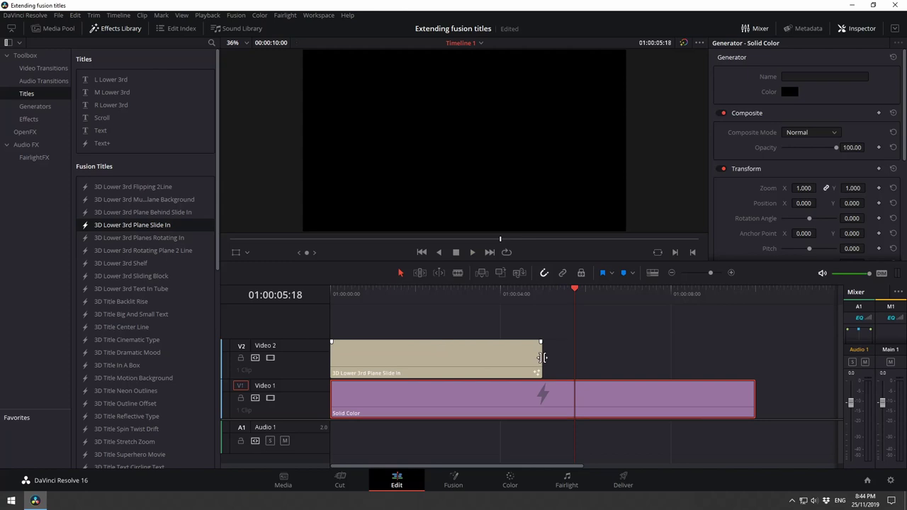
- Extend the title clip to the solid's 10-second end and replay from the start
{"action": "left_click_drag", "start_coordinate": [542, 361], "coordinate": [755, 370]}
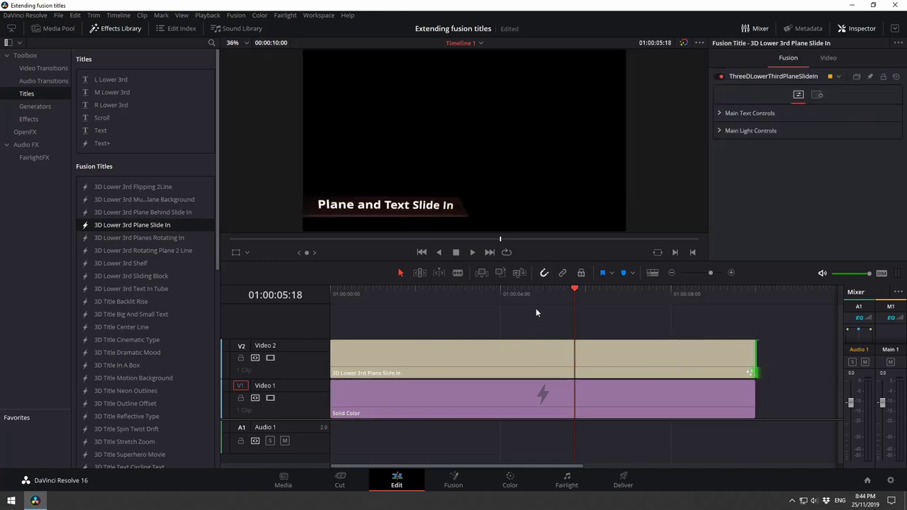
{"action": "key", "text": "Home"}
{"action": "key", "text": "space"}
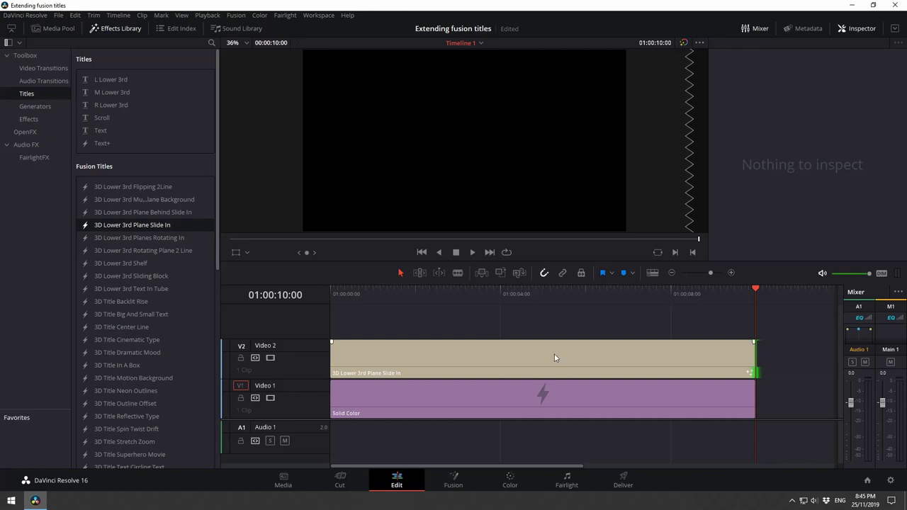
- Open the title in Fusion at about five seconds, with the node graph showing instead of keyframes
{"action": "left_click", "coordinate": [557, 294]}
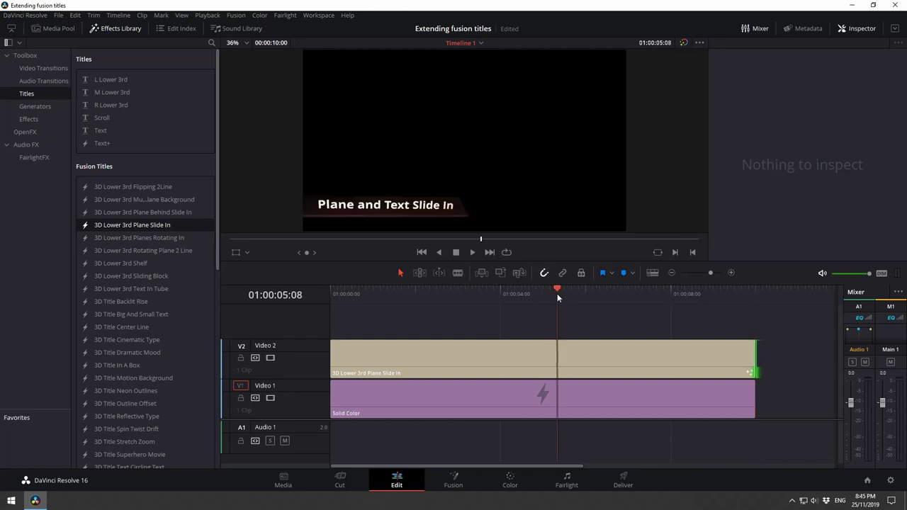
{"action": "left_click", "coordinate": [452, 482]}
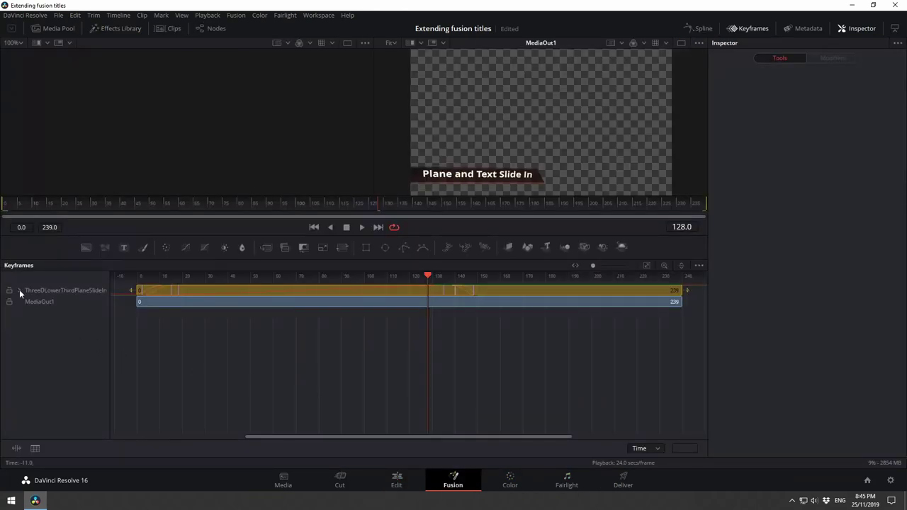
{"action": "left_click", "coordinate": [752, 29]}
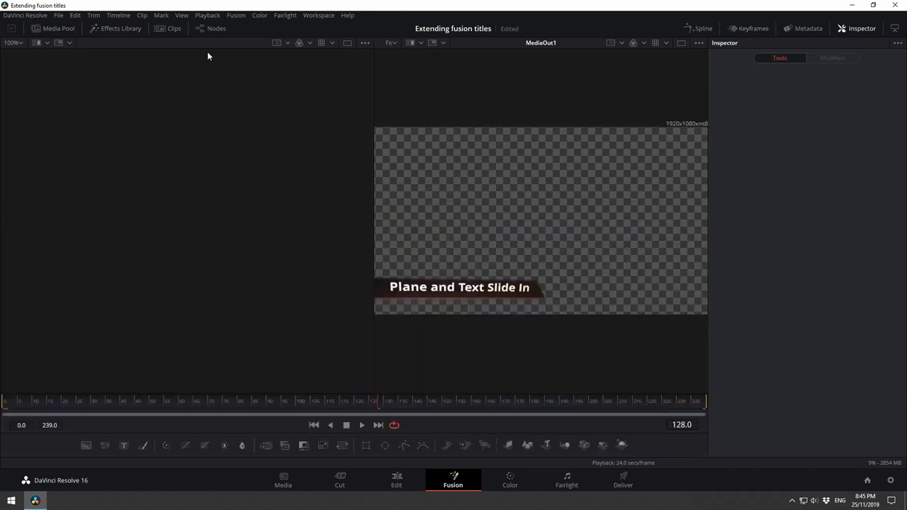
{"action": "left_click", "coordinate": [212, 28]}
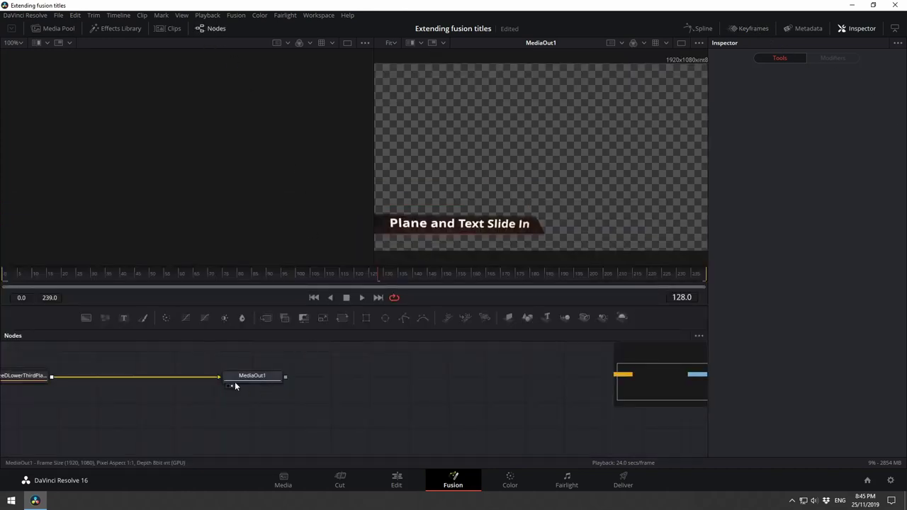
- Spread out the nodes, expand the title group into full view and select KeyframeStretcher1
{"action": "left_click_drag", "start_coordinate": [43, 376], "coordinate": [130, 375]}
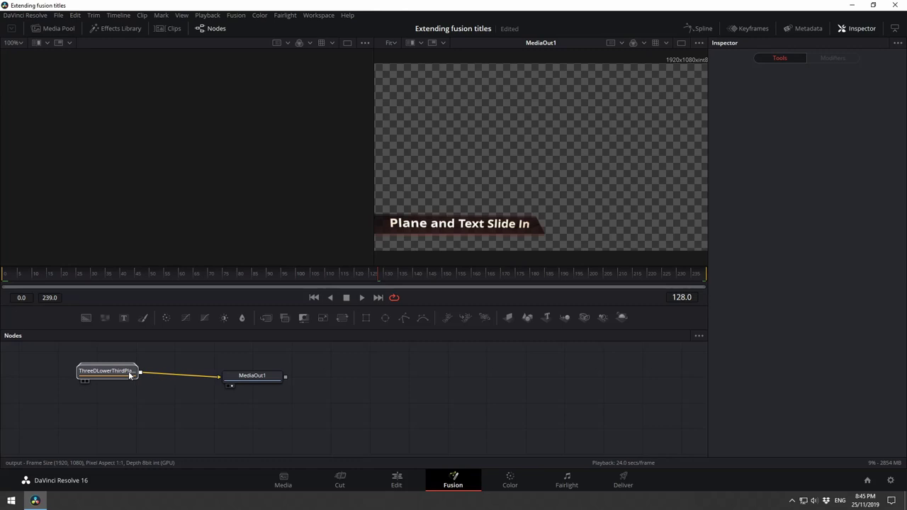
{"action": "left_click_drag", "start_coordinate": [245, 381], "coordinate": [547, 367]}
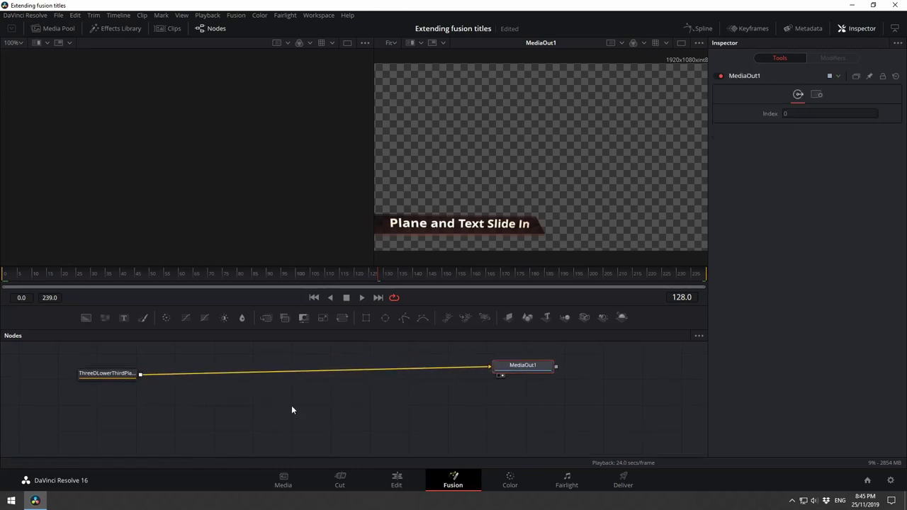
{"action": "double_click", "coordinate": [119, 371]}
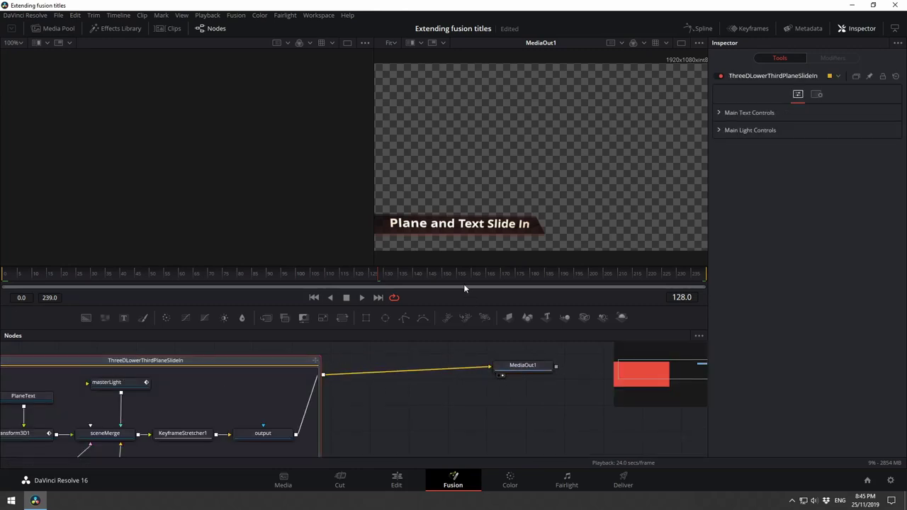
{"action": "left_click_drag", "start_coordinate": [455, 305], "coordinate": [463, 204]}
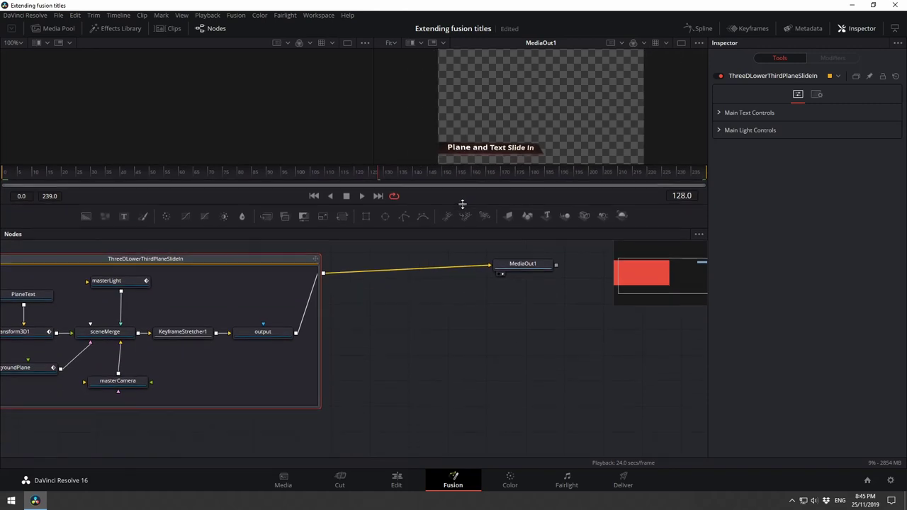
{"action": "left_click_drag", "start_coordinate": [227, 260], "coordinate": [336, 261]}
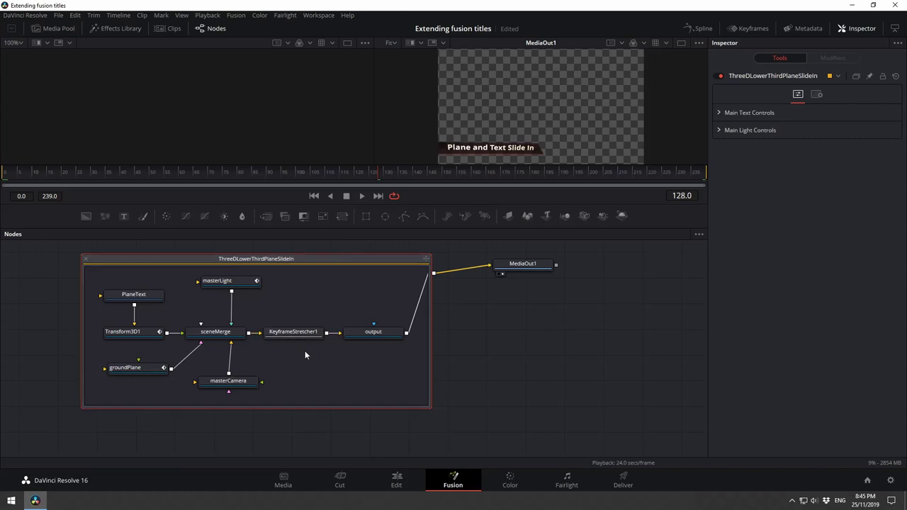
{"action": "left_click", "coordinate": [292, 334]}
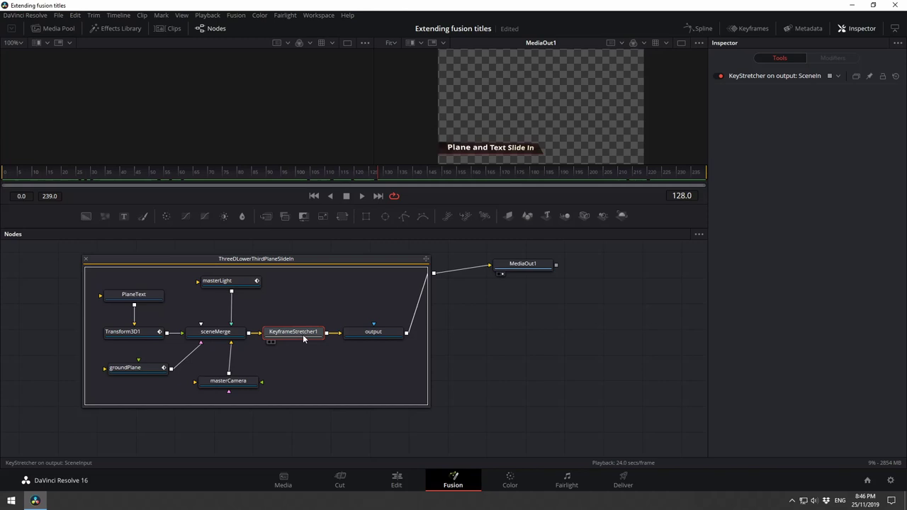
- Delete KeyframeStretcher1 and switch from the node graph to the Keyframes panel
{"action": "key", "text": "Delete"}
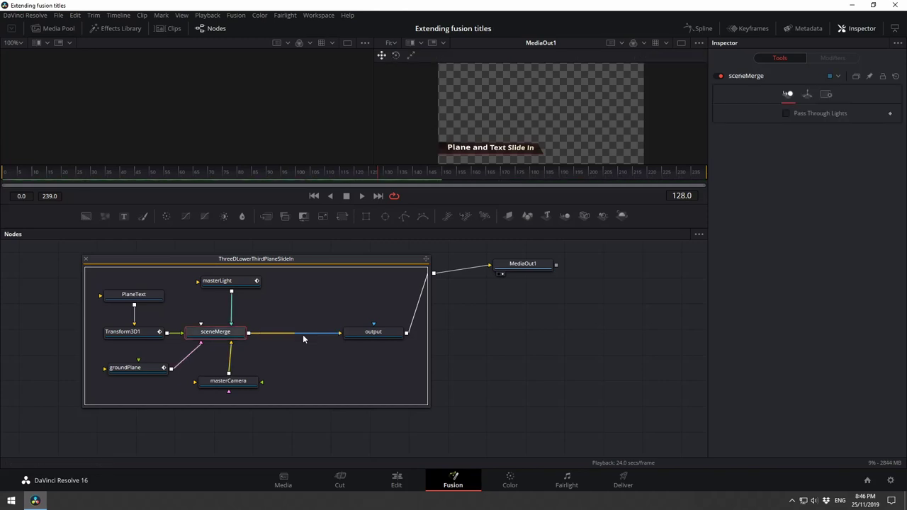
{"action": "left_click", "coordinate": [754, 28]}
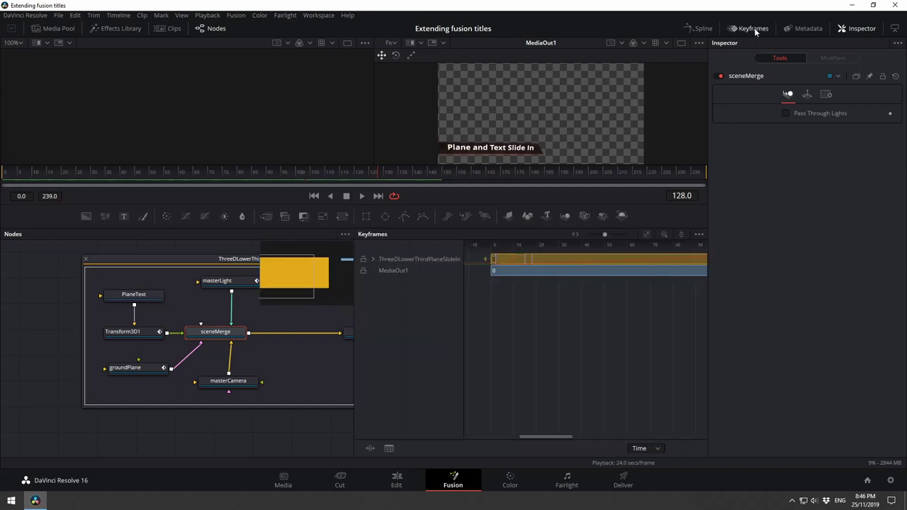
{"action": "left_click", "coordinate": [211, 28]}
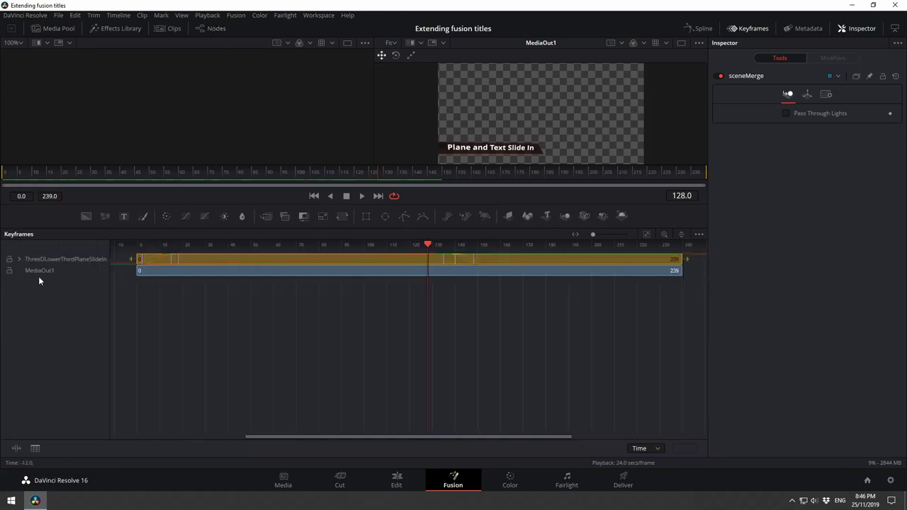
- Expand the group's tracks to show XOffset rows for Transform3D1 and groundPlane
{"action": "left_click", "coordinate": [19, 260]}
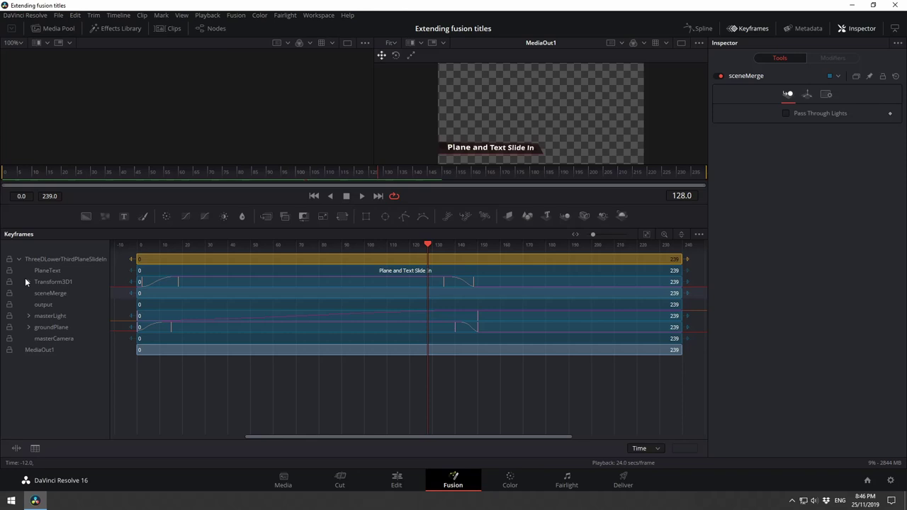
{"action": "left_click", "coordinate": [28, 281]}
{"action": "left_click", "coordinate": [29, 326]}
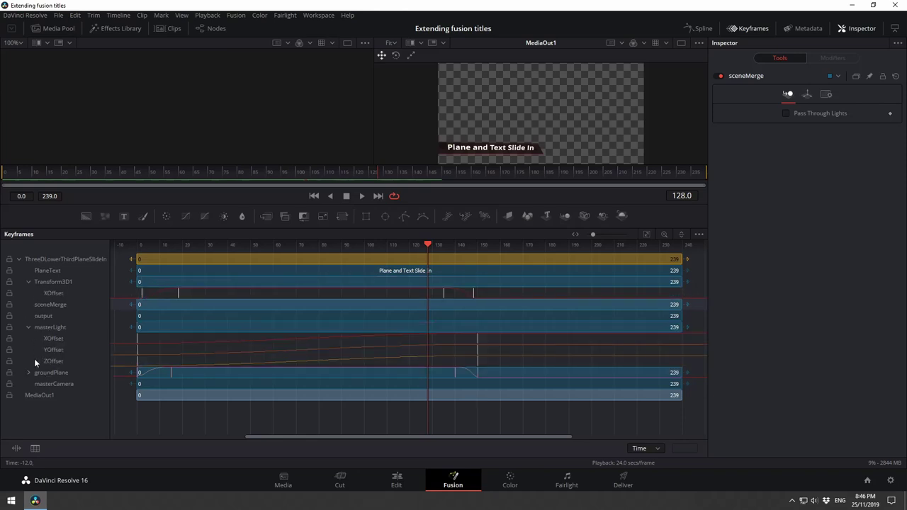
{"action": "left_click", "coordinate": [27, 372]}
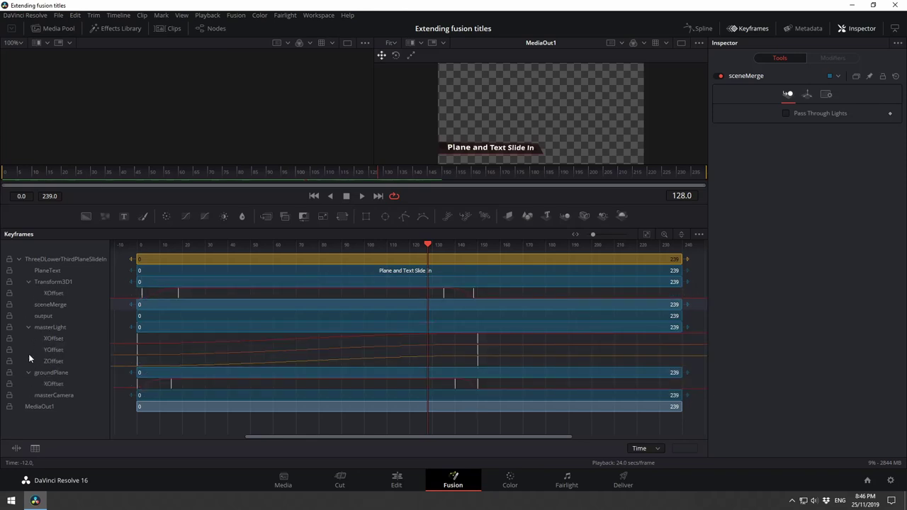
{"action": "left_click", "coordinate": [27, 327]}
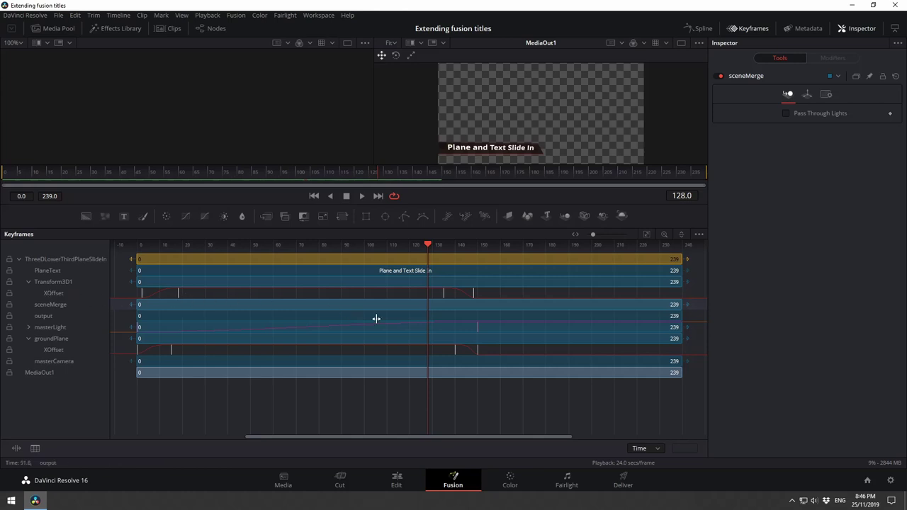
{"action": "mouse_move", "coordinate": [425, 243]}
{"action": "left_mouse_down"}
{"action": "mouse_move", "coordinate": [146, 245]}
{"action": "mouse_move", "coordinate": [484, 244]}
{"action": "mouse_move", "coordinate": [430, 245]}
{"action": "left_mouse_up"}
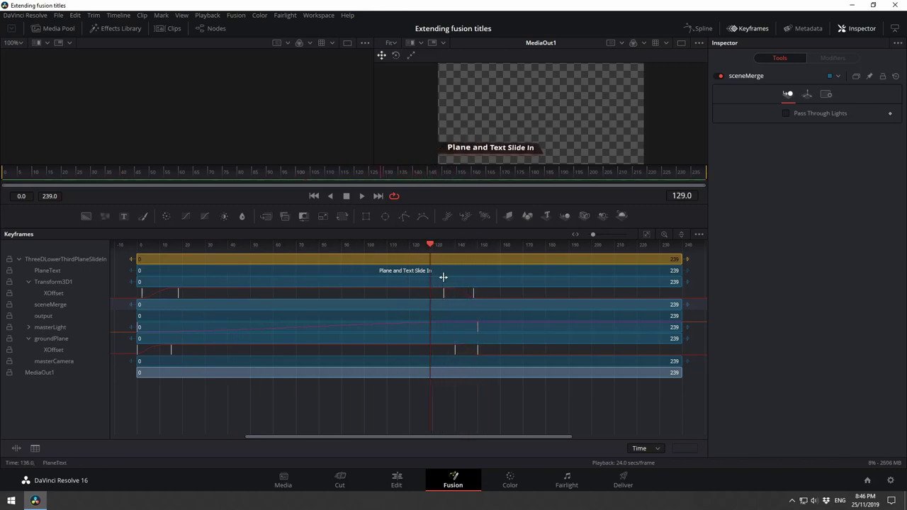
{"action": "left_click", "coordinate": [60, 283]}
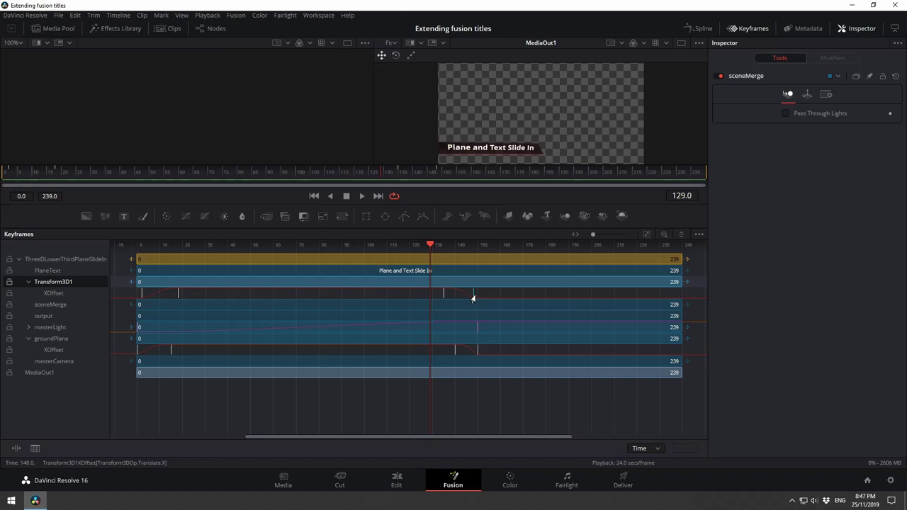
- Move Transform3D1's slide-out keys to about frames 150–180, lengthen its slide-in, and scrub to preview
{"action": "left_click_drag", "start_coordinate": [472, 298], "coordinate": [550, 297]}
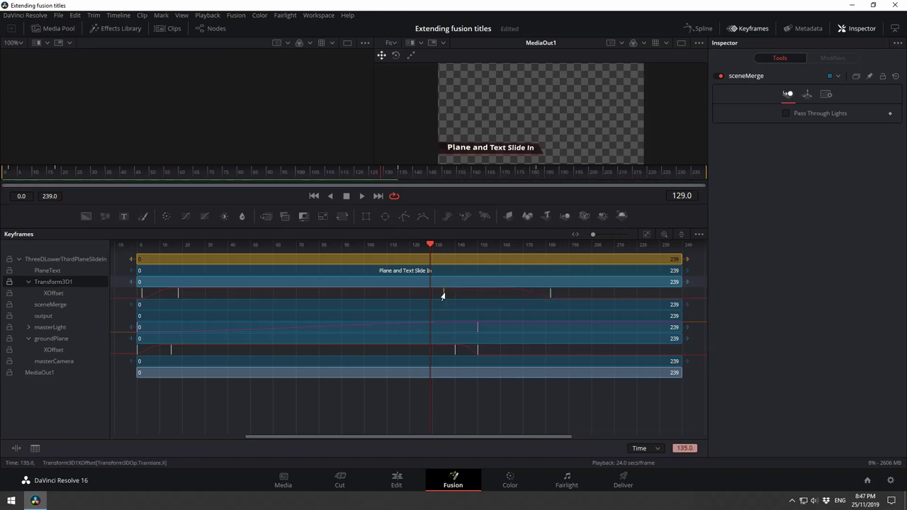
{"action": "left_click_drag", "start_coordinate": [444, 297], "coordinate": [488, 296]}
{"action": "left_click_drag", "start_coordinate": [176, 300], "coordinate": [223, 296]}
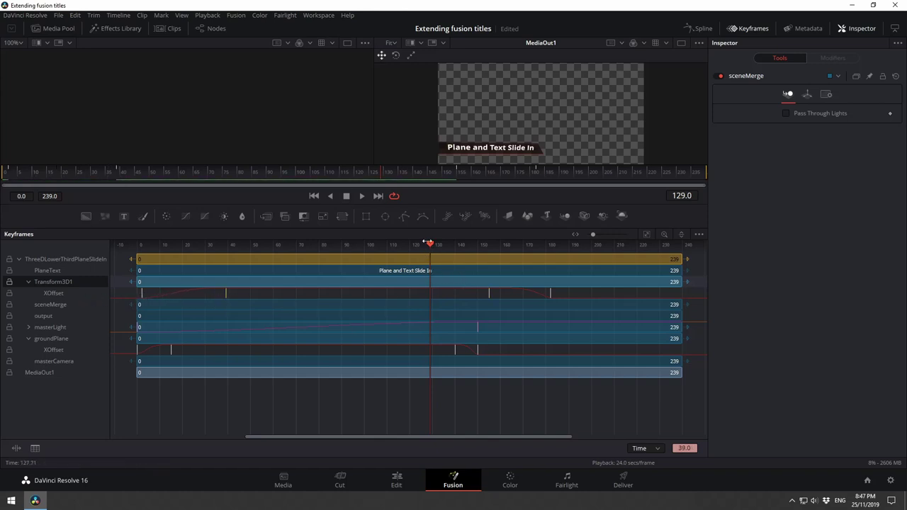
{"action": "left_click_drag", "start_coordinate": [433, 246], "coordinate": [491, 265]}
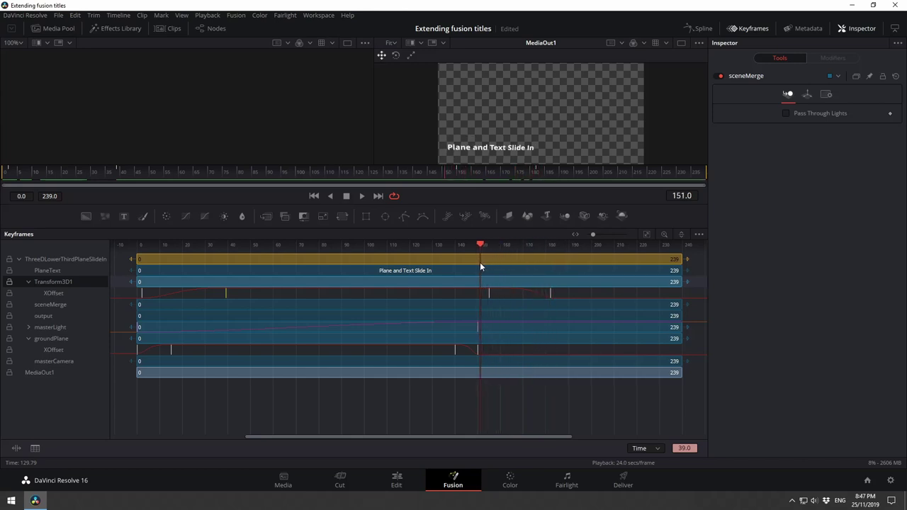
{"action": "left_click_drag", "start_coordinate": [479, 262], "coordinate": [442, 267]}
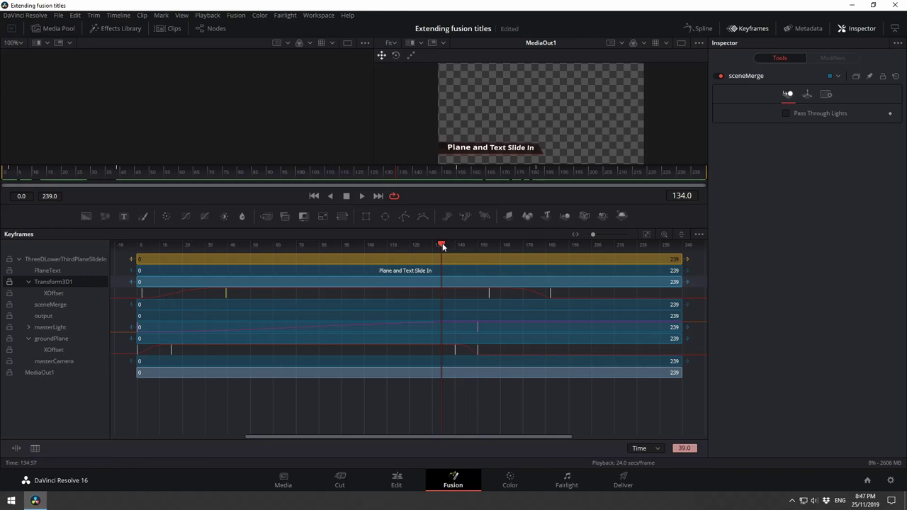
{"action": "left_click_drag", "start_coordinate": [442, 246], "coordinate": [472, 246]}
- Move groundPlane's slide-out keyframe to frame 156 and its slide-in end to frame 34
{"action": "left_click_drag", "start_coordinate": [477, 350], "coordinate": [551, 347]}
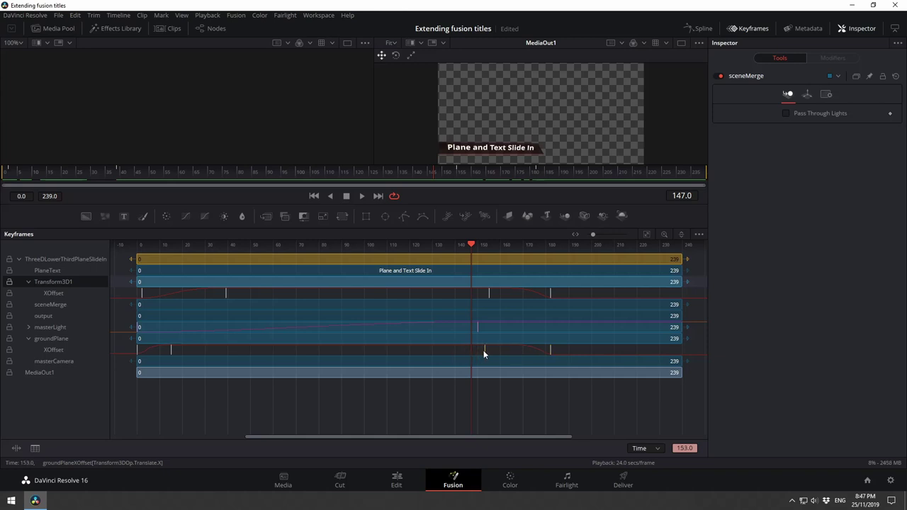
{"action": "left_click_drag", "start_coordinate": [488, 350], "coordinate": [491, 351]}
{"action": "left_click_drag", "start_coordinate": [470, 245], "coordinate": [153, 245]}
{"action": "left_click", "coordinate": [170, 352]}
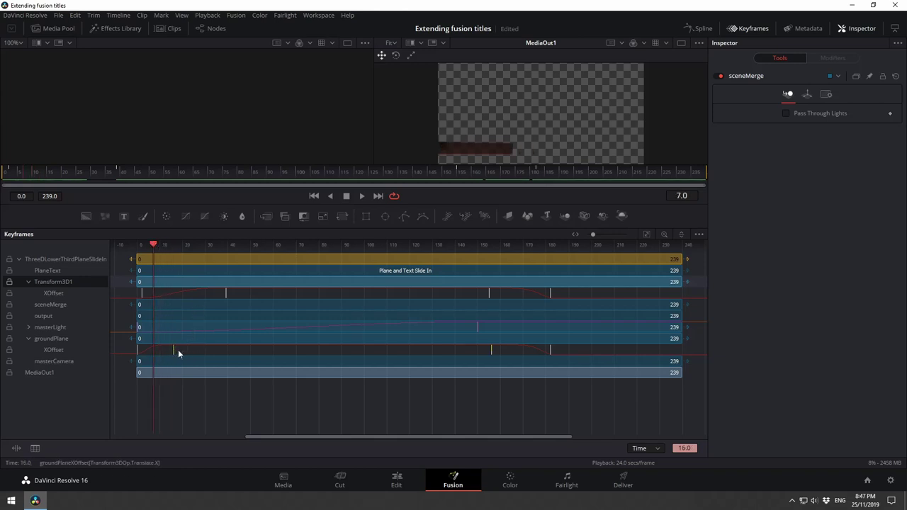
{"action": "left_click", "coordinate": [215, 350]}
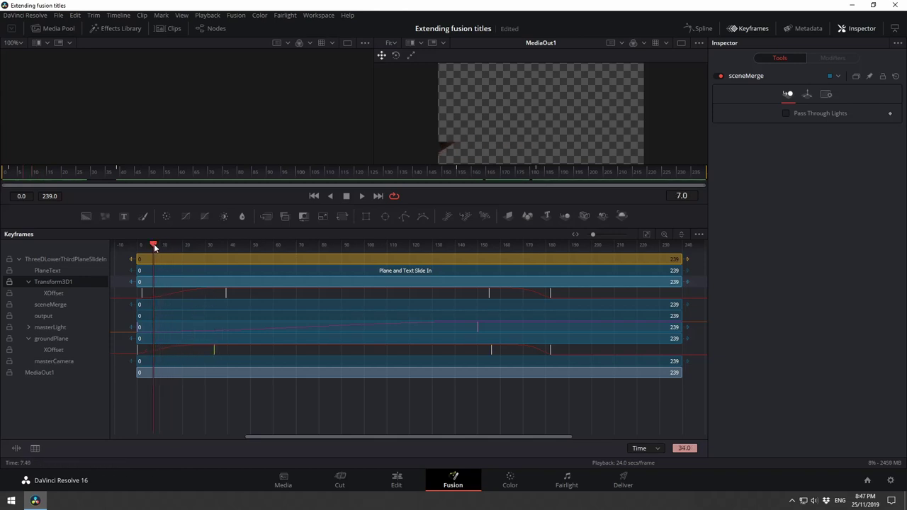
{"action": "left_click_drag", "start_coordinate": [154, 244], "coordinate": [479, 256]}
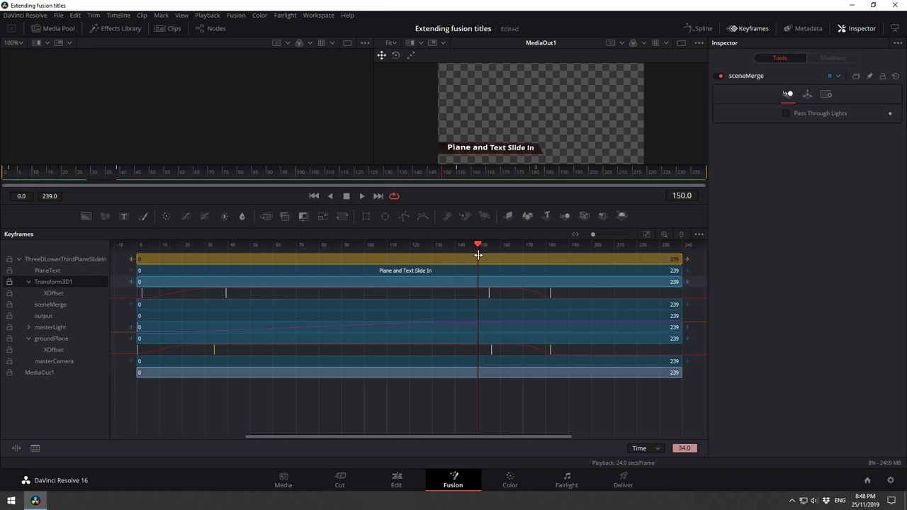
- Nudge Transform3D1's slide-in end keyframe to frame 41
{"action": "right_click", "coordinate": [236, 309]}
{"action": "left_click", "coordinate": [226, 294]}
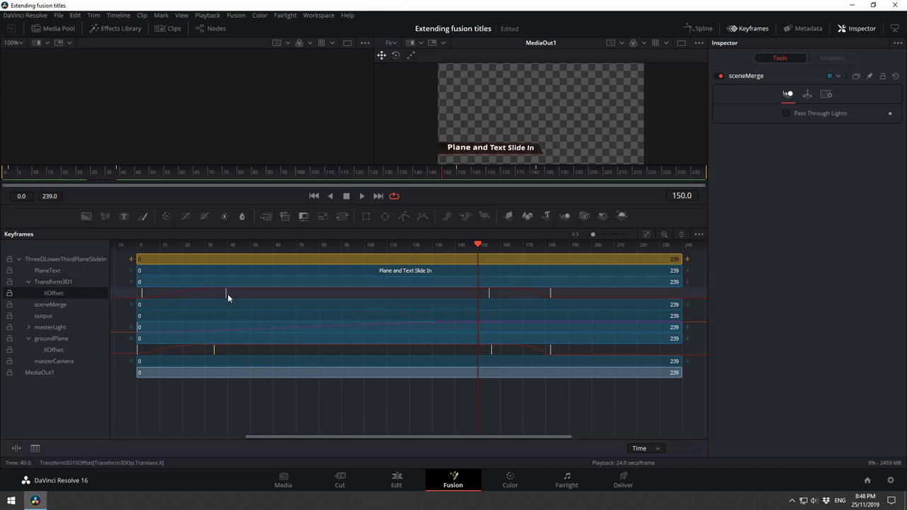
{"action": "left_click", "coordinate": [96, 284]}
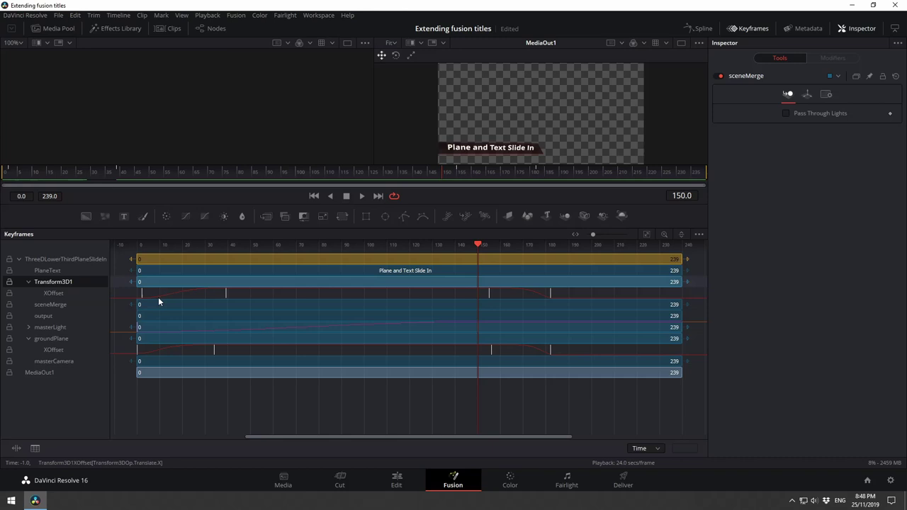
{"action": "left_click_drag", "start_coordinate": [224, 296], "coordinate": [239, 292]}
- Back on the Edit page, delete the 3D Lower 3rd Plane Slide In clip
{"action": "left_click", "coordinate": [397, 480]}
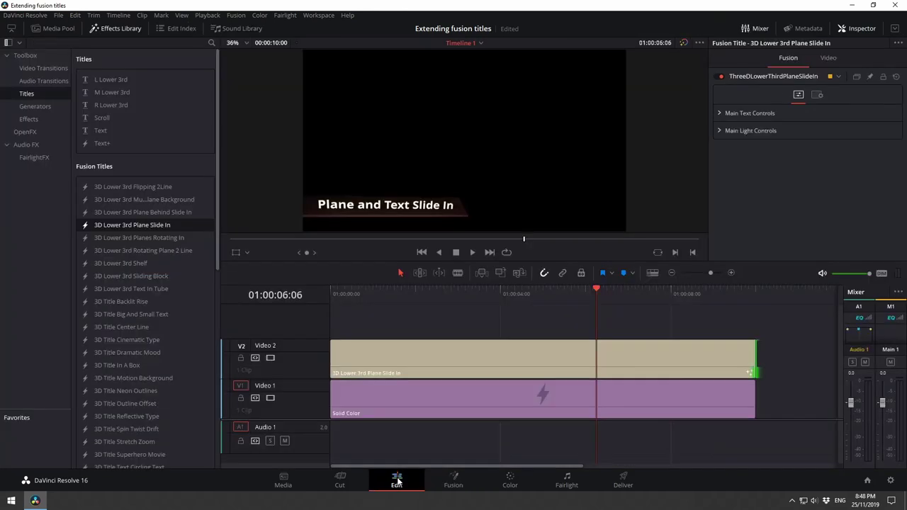
{"action": "left_click", "coordinate": [708, 372]}
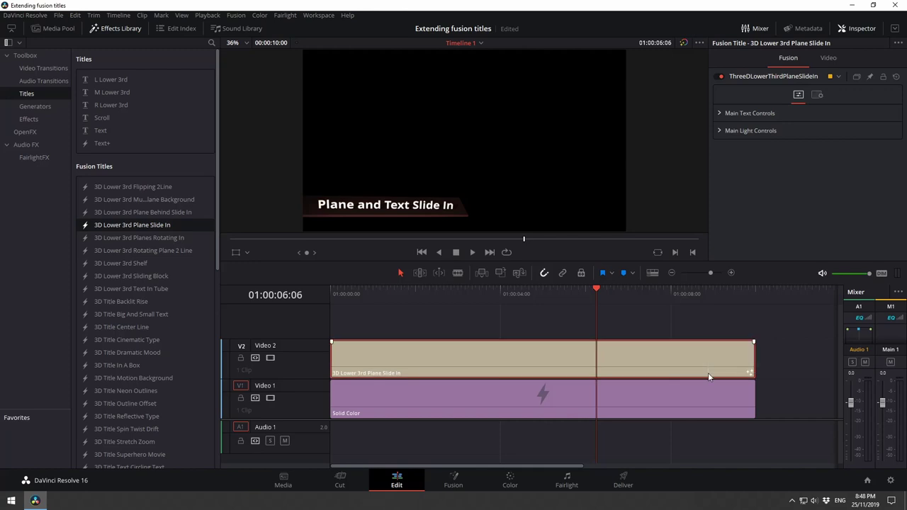
{"action": "key", "text": "Delete"}
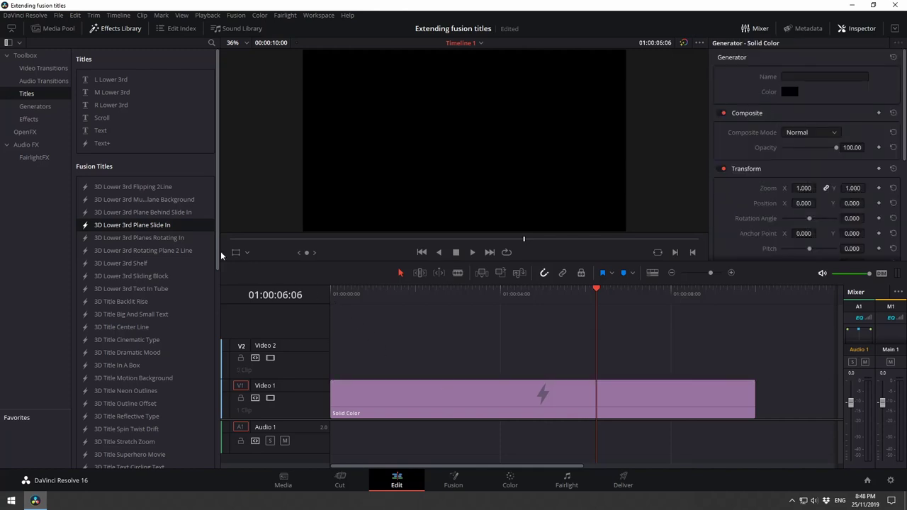
- Place Free Title 04 on Video 2 above the solid and play it from the start
{"action": "left_click_drag", "start_coordinate": [218, 248], "coordinate": [222, 370]}
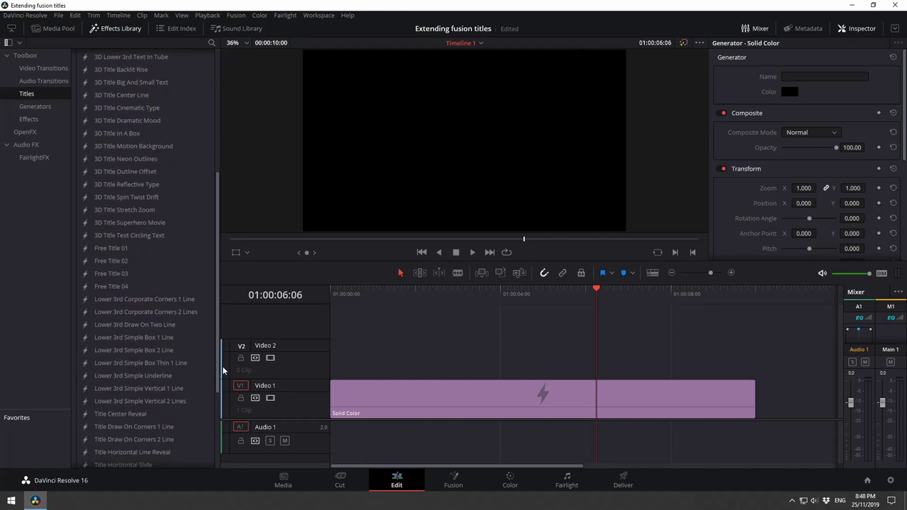
{"action": "left_click", "coordinate": [119, 291]}
{"action": "left_click_drag", "start_coordinate": [119, 290], "coordinate": [336, 351]}
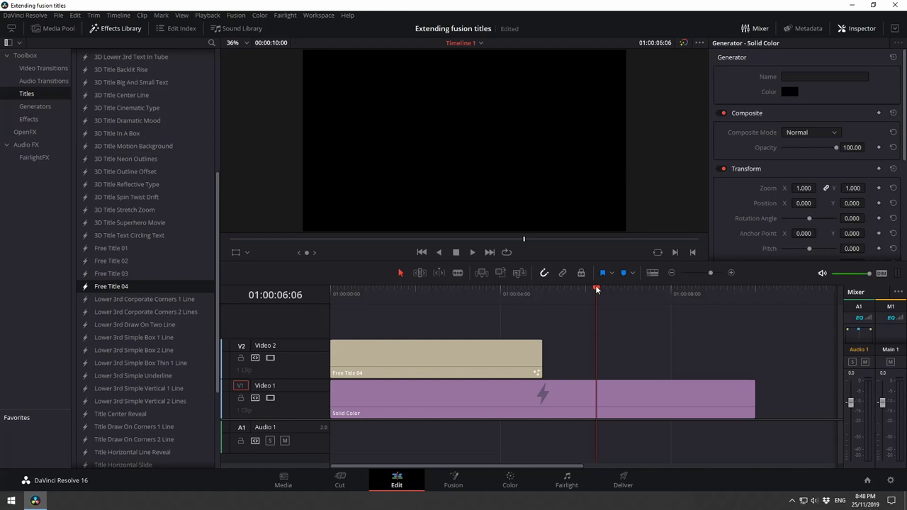
{"action": "left_click_drag", "start_coordinate": [595, 289], "coordinate": [340, 294]}
{"action": "key", "text": "space"}
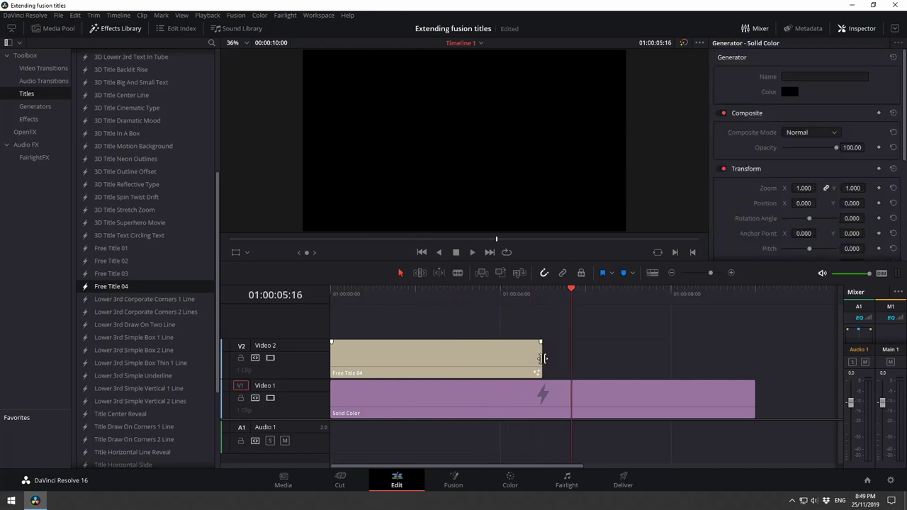
- Stretch Free Title 04 to 10 seconds, play it back, and bring it into Fusion
{"action": "left_click_drag", "start_coordinate": [542, 360], "coordinate": [759, 358]}
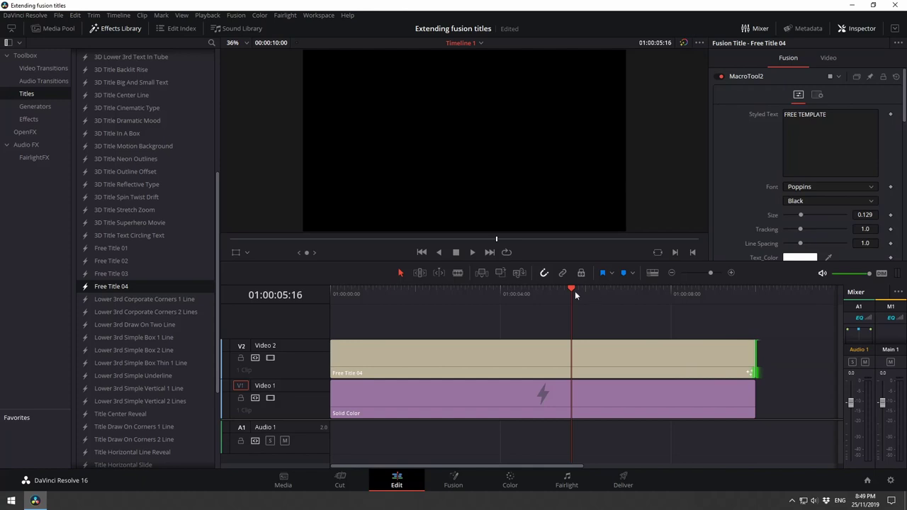
{"action": "left_click_drag", "start_coordinate": [575, 291], "coordinate": [335, 289]}
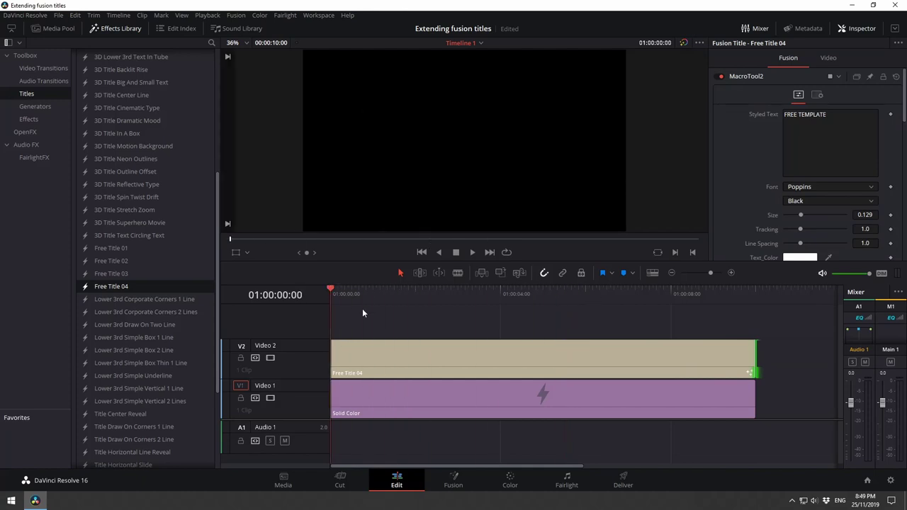
{"action": "key", "text": "space"}
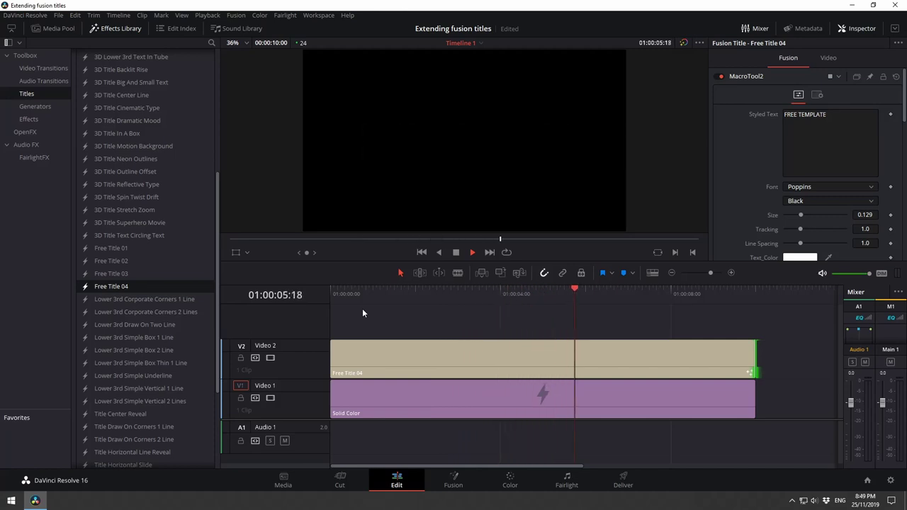
{"action": "key", "text": "space"}
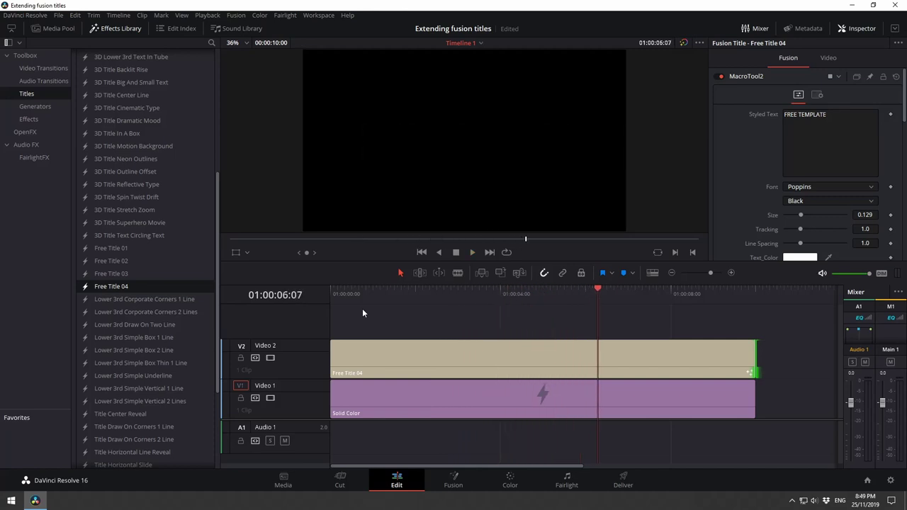
{"action": "left_click", "coordinate": [556, 348]}
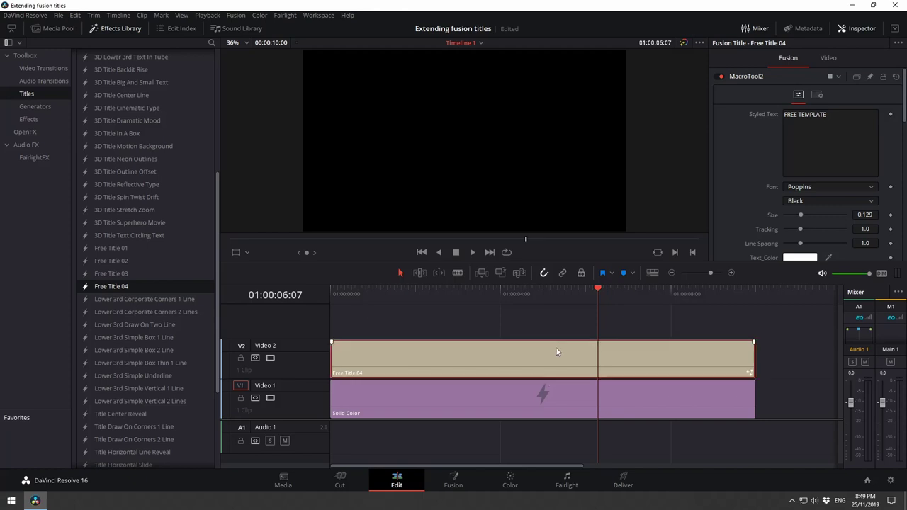
{"action": "left_click", "coordinate": [456, 479]}
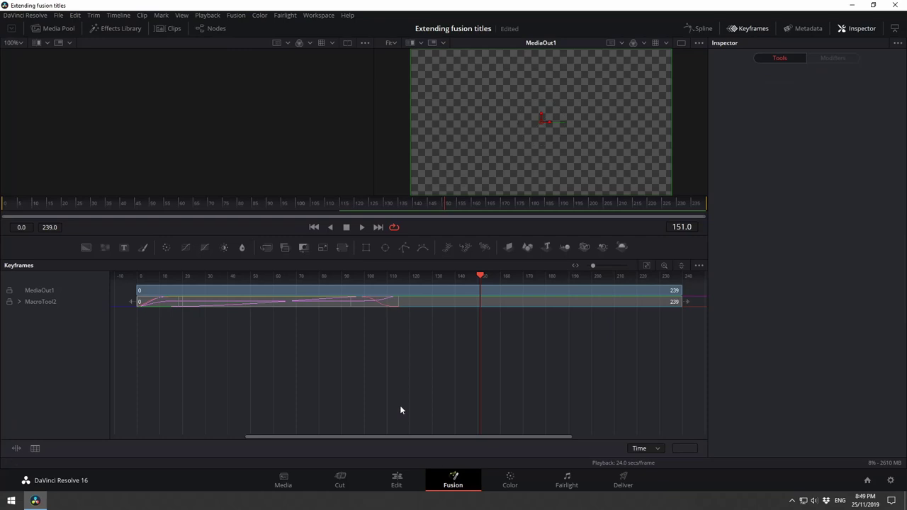
- In the node graph, separate MacroTool2 and MediaOut1 so both are fully visible
{"action": "left_click", "coordinate": [753, 29]}
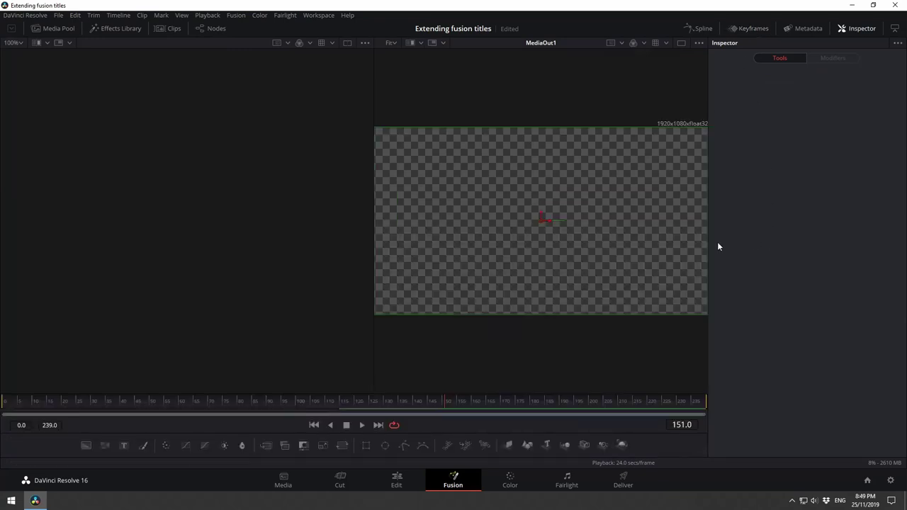
{"action": "left_click", "coordinate": [216, 28]}
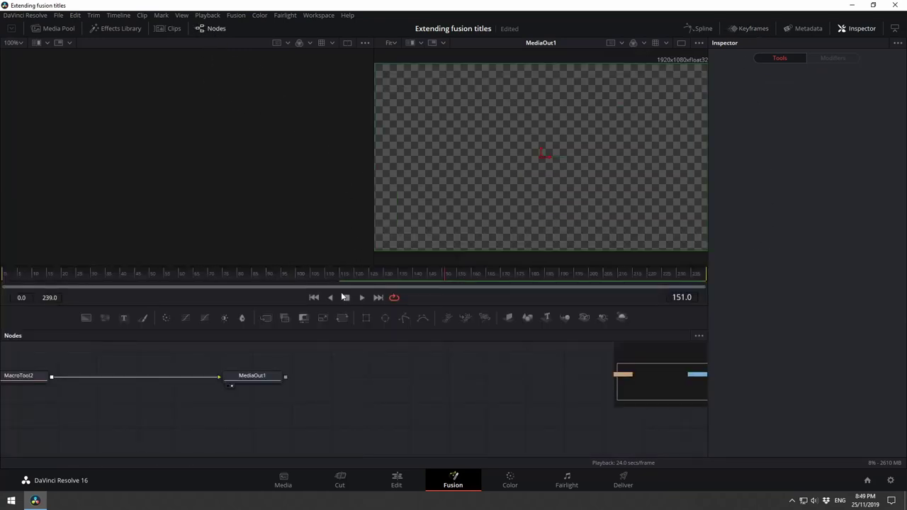
{"action": "left_click_drag", "start_coordinate": [40, 379], "coordinate": [117, 381]}
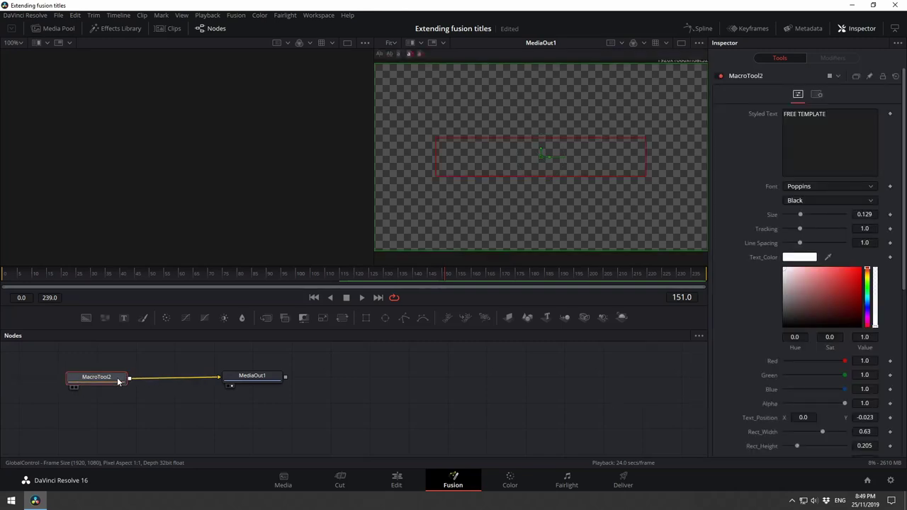
{"action": "left_click_drag", "start_coordinate": [118, 381], "coordinate": [92, 379]}
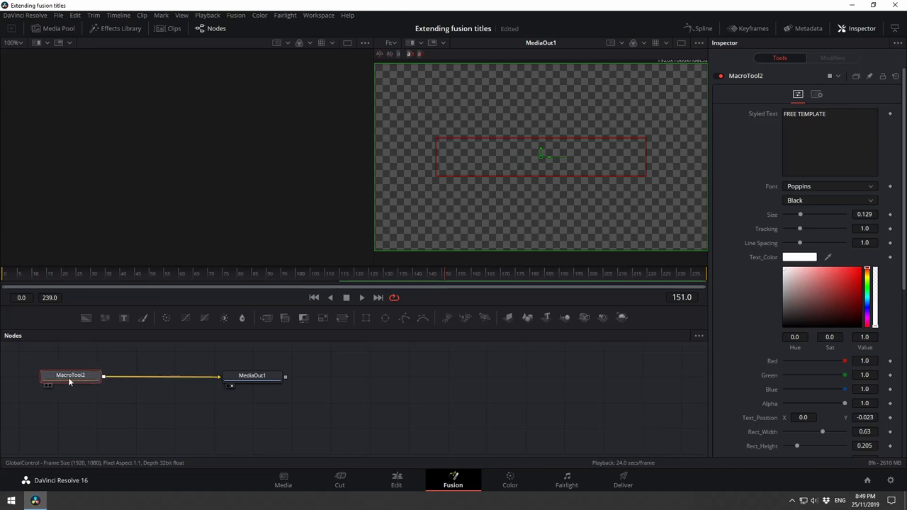
{"action": "left_click_drag", "start_coordinate": [243, 381], "coordinate": [293, 378]}
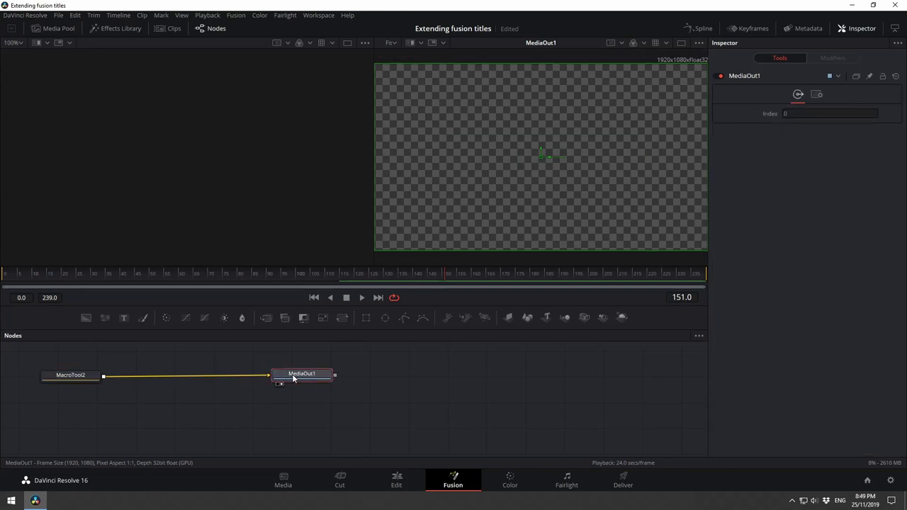
- Swap the node graph for a taller Keyframes view
{"action": "left_click", "coordinate": [229, 31]}
{"action": "left_click", "coordinate": [752, 29]}
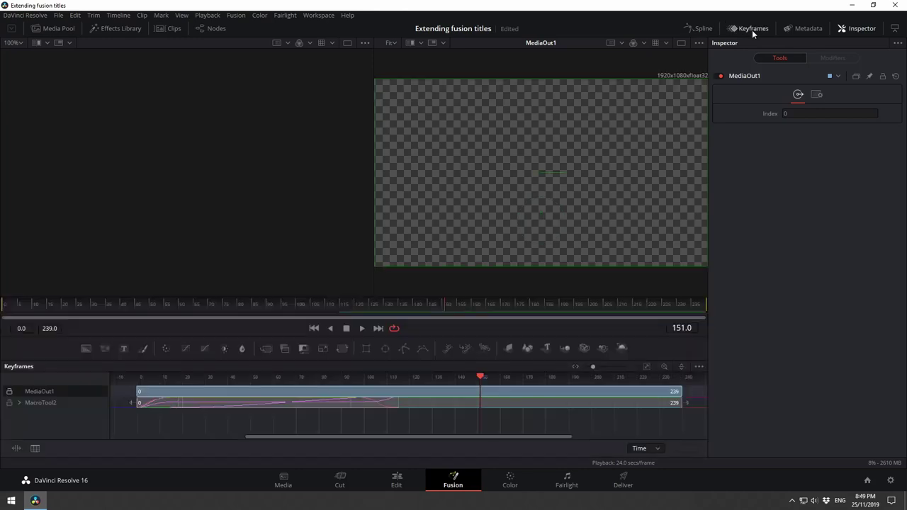
{"action": "left_click_drag", "start_coordinate": [410, 334], "coordinate": [416, 188]}
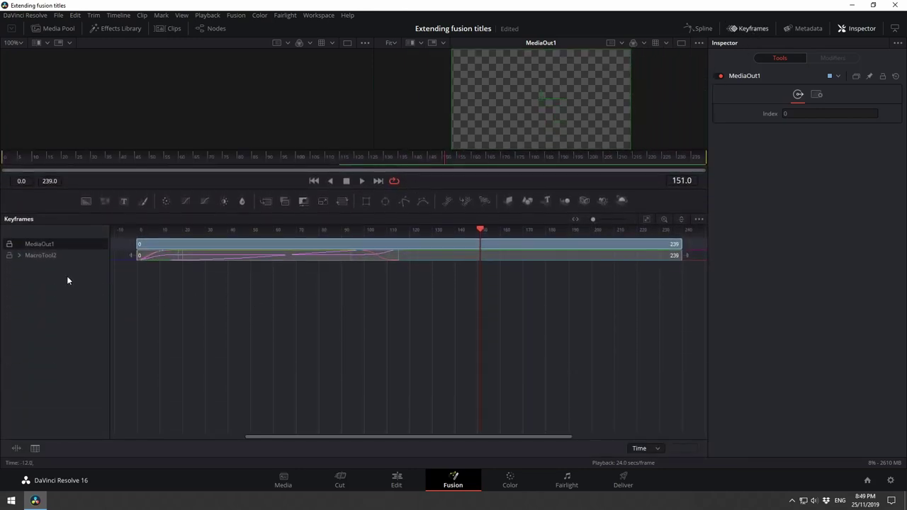
- Expand MacroTool2's Main_Text, Transform1 and Rectangle_Size keyframe tracks, select YSize and Main_Text, and scrub to frame 0
{"action": "left_click", "coordinate": [20, 256]}
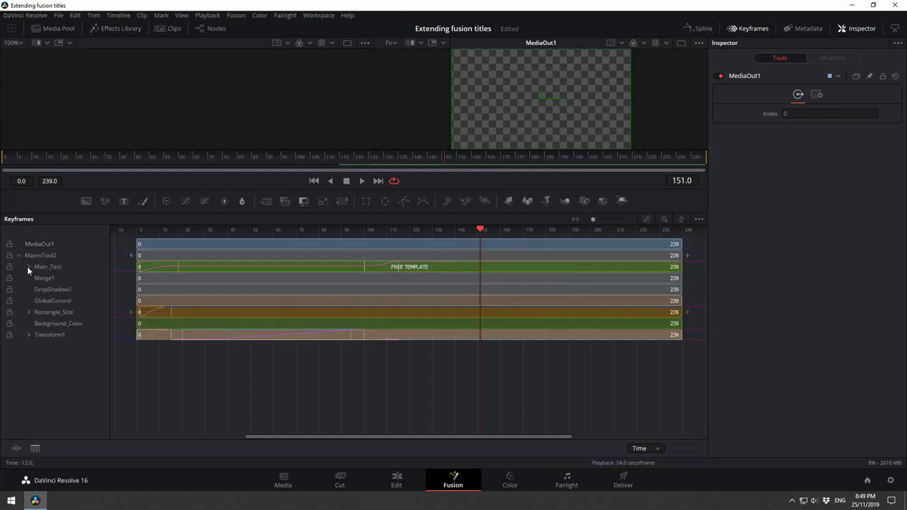
{"action": "left_click", "coordinate": [27, 267]}
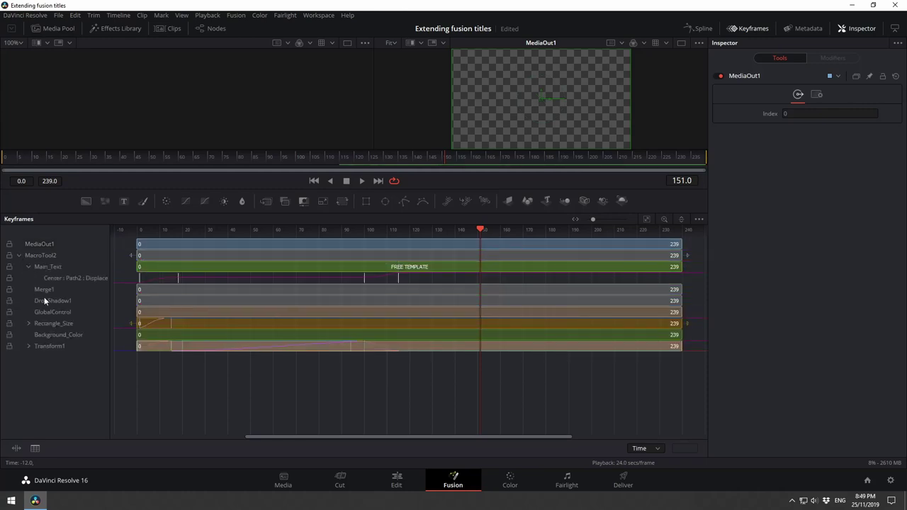
{"action": "left_click", "coordinate": [29, 347]}
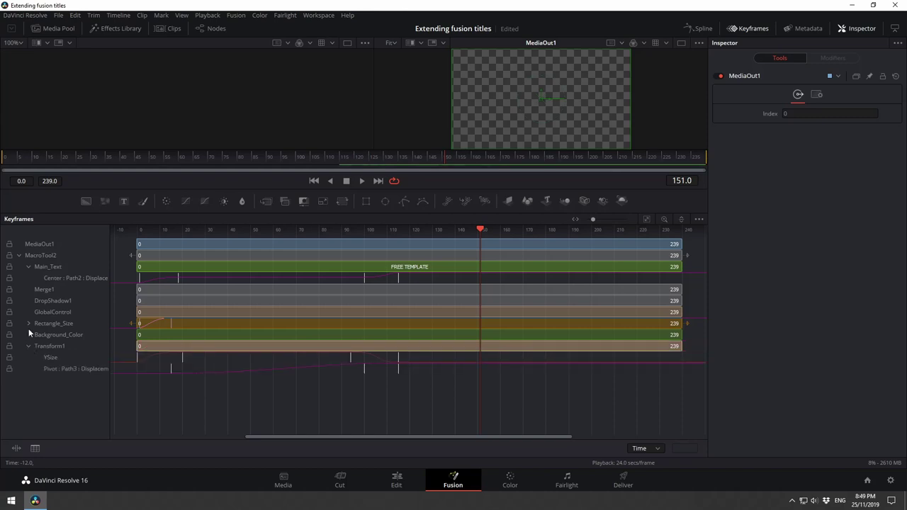
{"action": "left_click", "coordinate": [28, 324]}
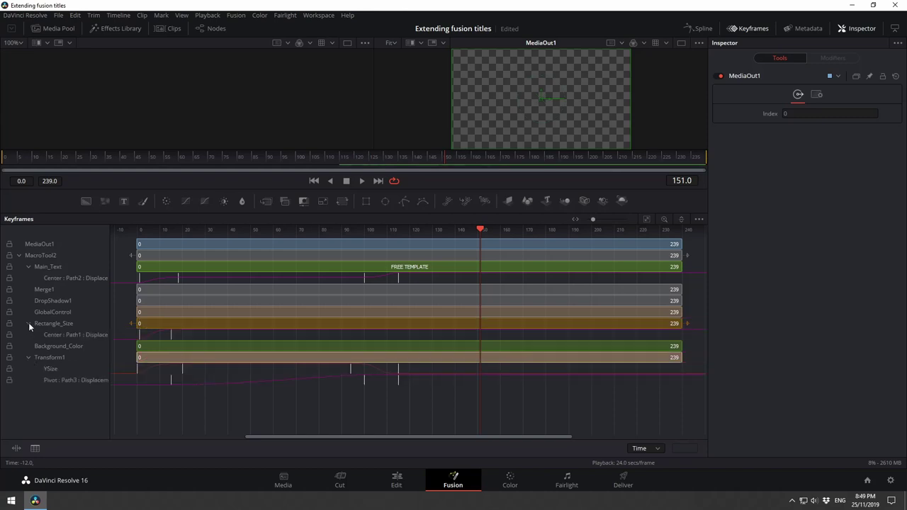
{"action": "left_click", "coordinate": [50, 369]}
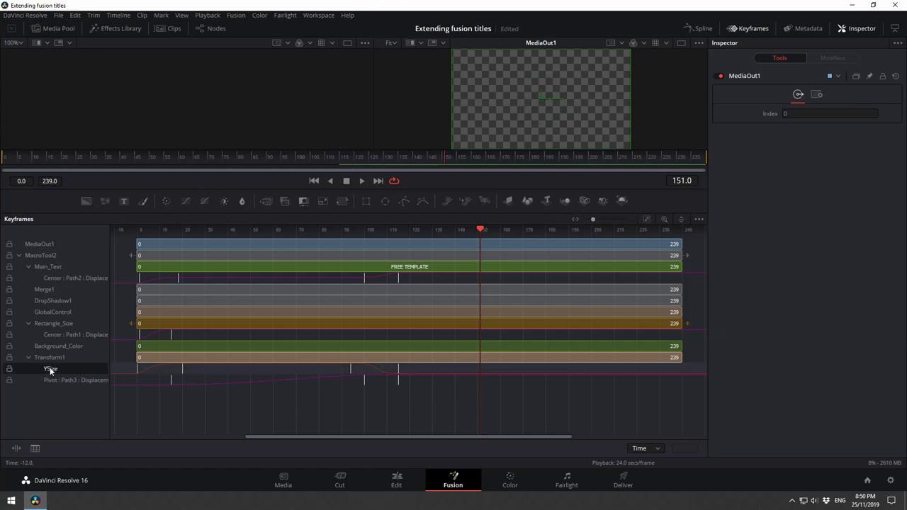
{"action": "left_click", "coordinate": [51, 267]}
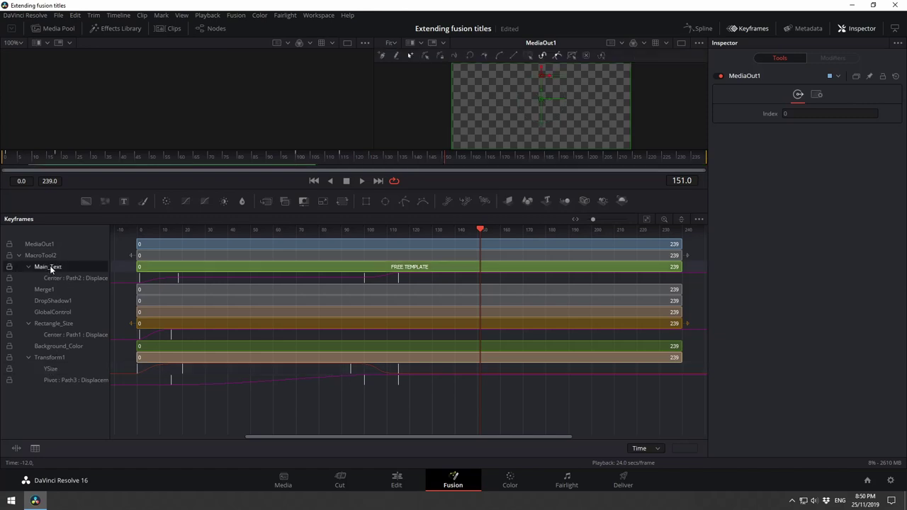
{"action": "left_click_drag", "start_coordinate": [480, 231], "coordinate": [137, 230]}
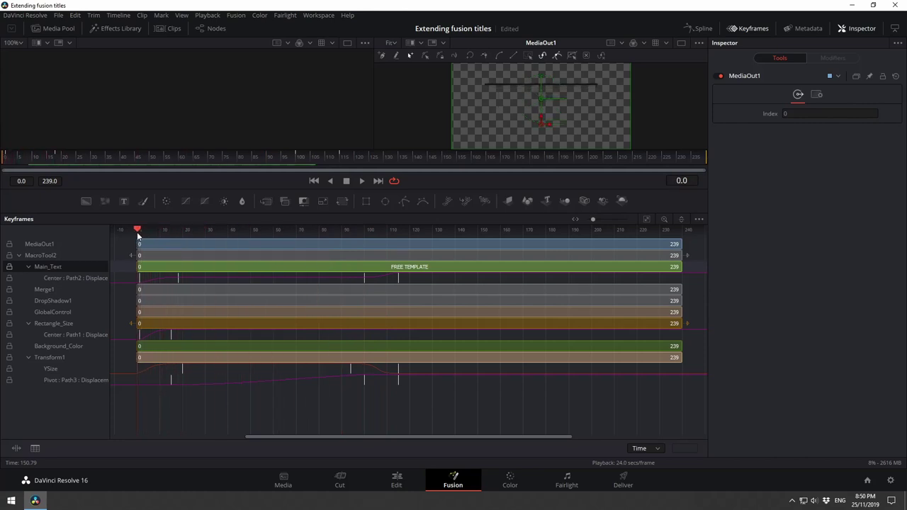
- Nudge the Center Path2 keyframes inward and move the YSize keyframes to frames 31 and 84
{"action": "left_click", "coordinate": [177, 283]}
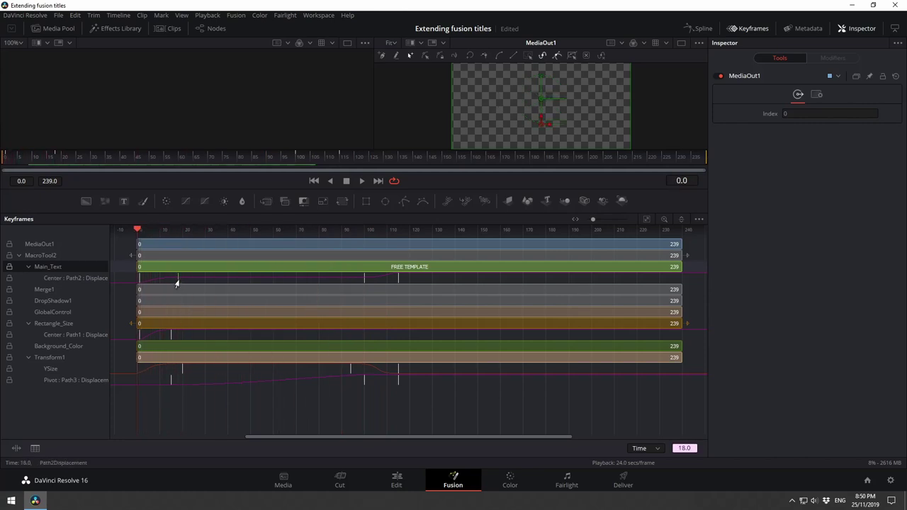
{"action": "left_click_drag", "start_coordinate": [177, 282], "coordinate": [186, 283]}
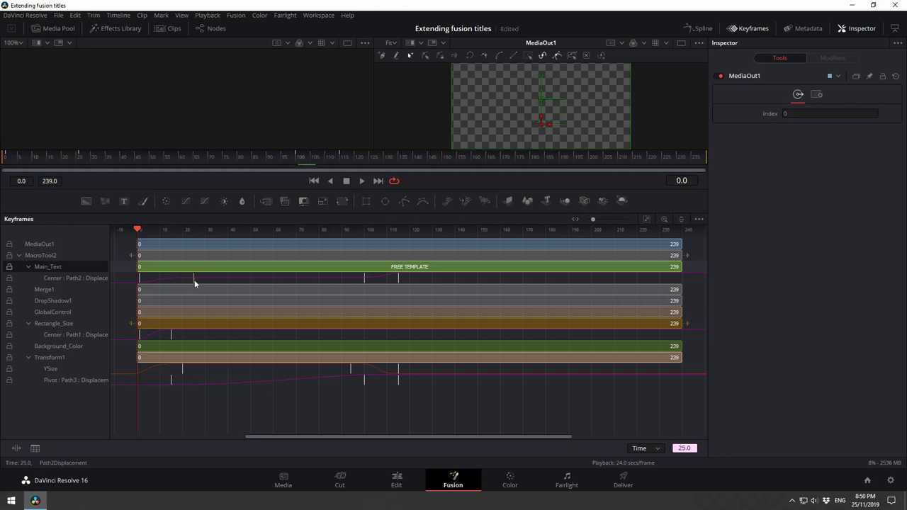
{"action": "left_click_drag", "start_coordinate": [363, 279], "coordinate": [354, 280]}
{"action": "left_click", "coordinate": [54, 369]}
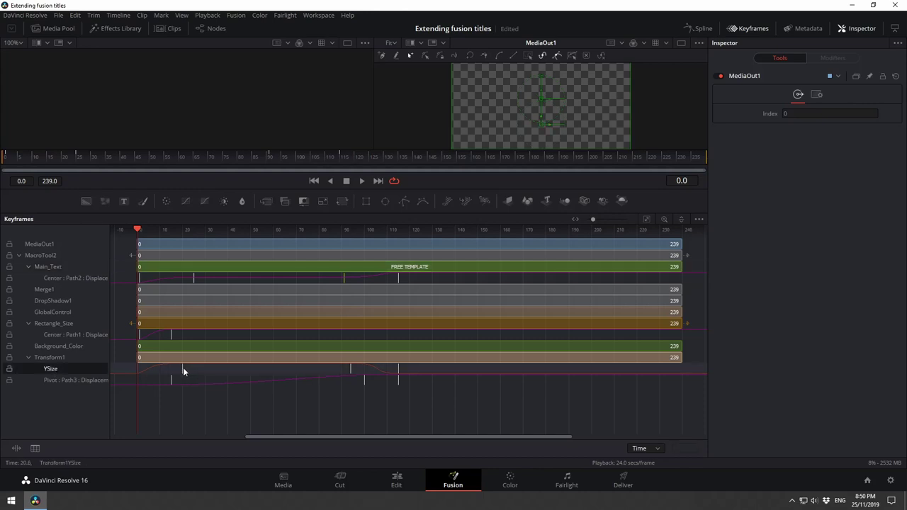
{"action": "left_click", "coordinate": [54, 358]}
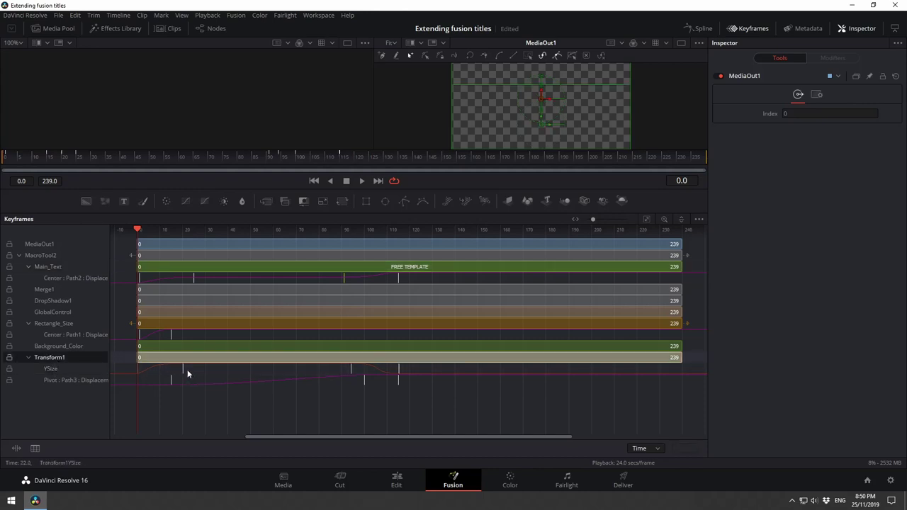
{"action": "left_click_drag", "start_coordinate": [187, 369], "coordinate": [210, 368]}
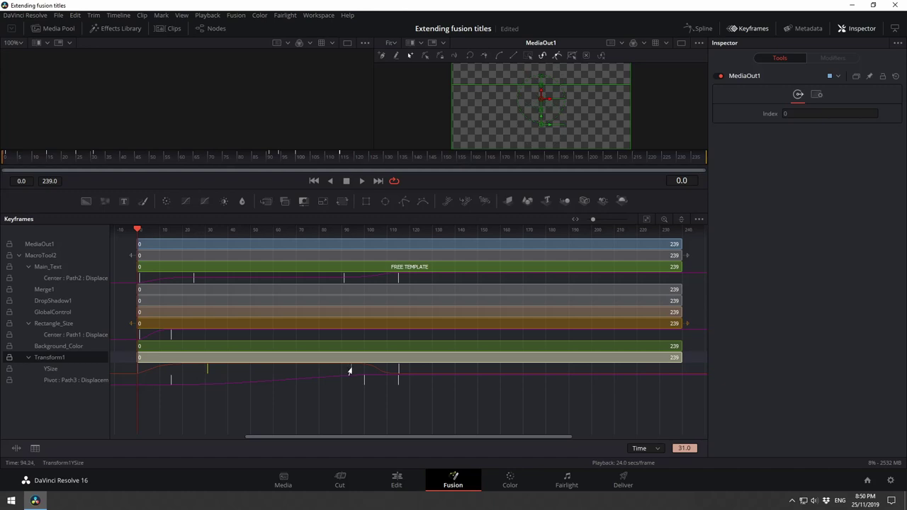
{"action": "left_click_drag", "start_coordinate": [351, 370], "coordinate": [329, 369]}
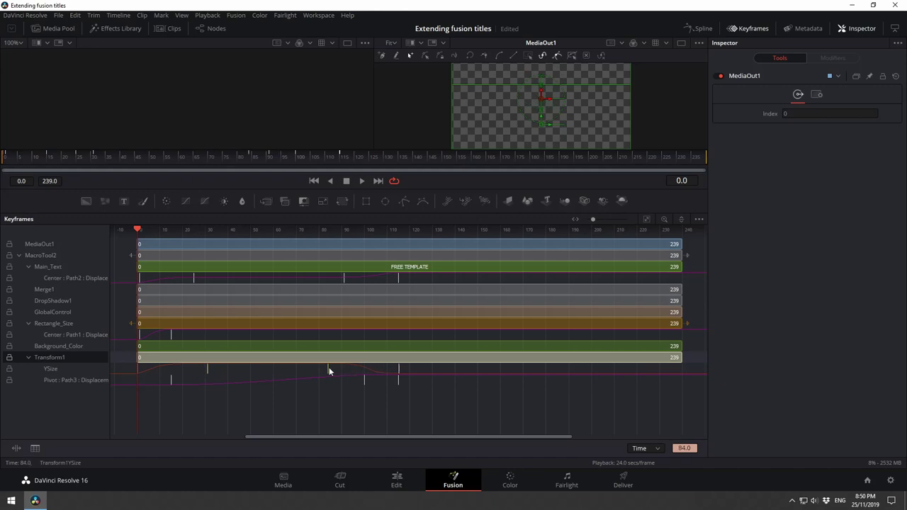
- Fine-tune the text's Center keyframes to about frames 32 and 86, then play back to check timing
{"action": "left_click", "coordinate": [191, 279]}
{"action": "left_click_drag", "start_coordinate": [206, 279], "coordinate": [209, 279]}
{"action": "left_click_drag", "start_coordinate": [344, 279], "coordinate": [333, 283]}
{"action": "key", "text": "space"}
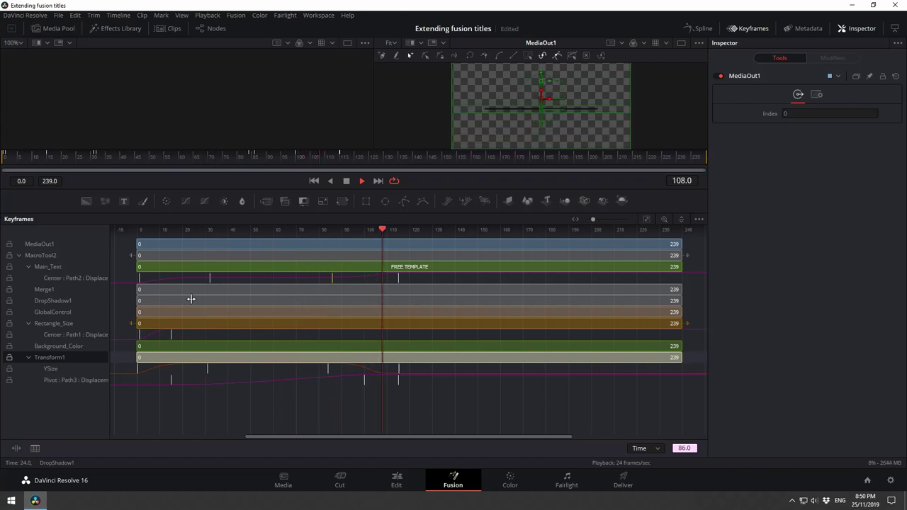
{"action": "key", "text": "space"}
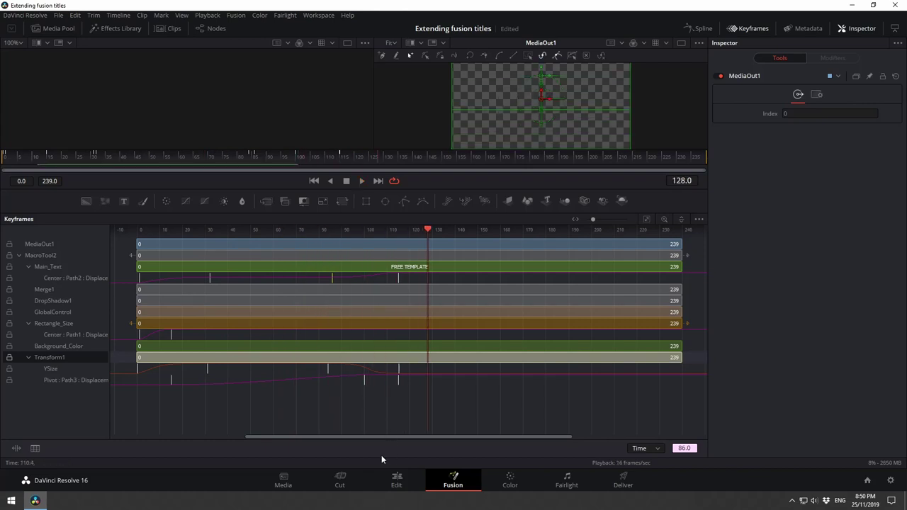
- Return to the Edit page and play the edit from the start
{"action": "left_click", "coordinate": [396, 480]}
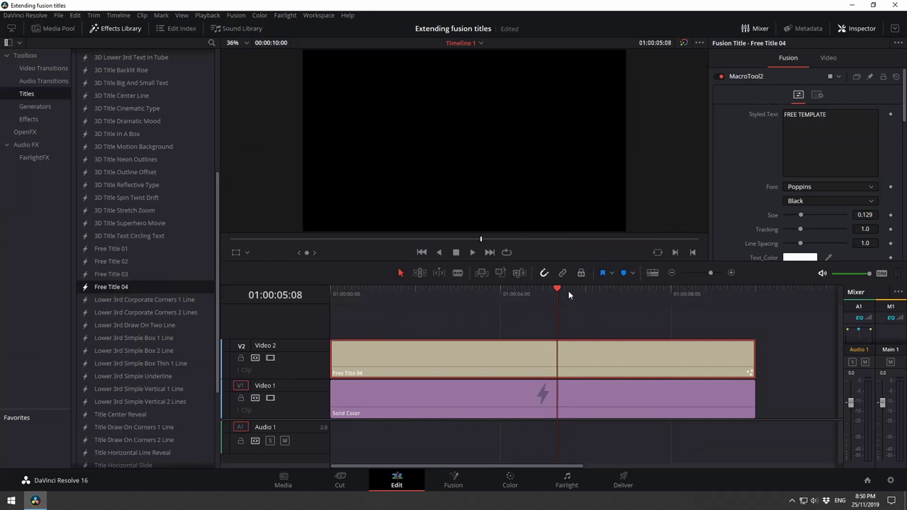
{"action": "left_click_drag", "start_coordinate": [557, 292], "coordinate": [331, 294]}
{"action": "key", "text": "space"}
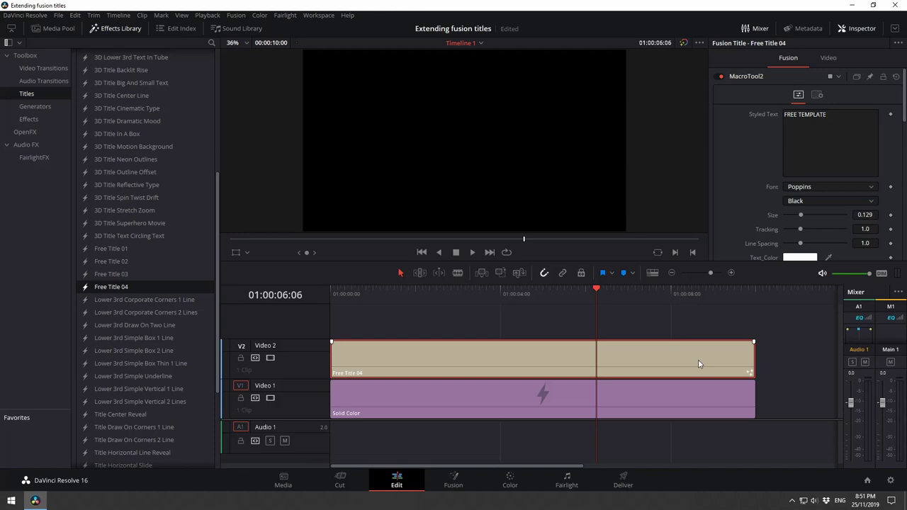
- Delete the 10-second title and place a fresh Free Title 04 at the start of Video 2
{"action": "key", "text": "Delete"}
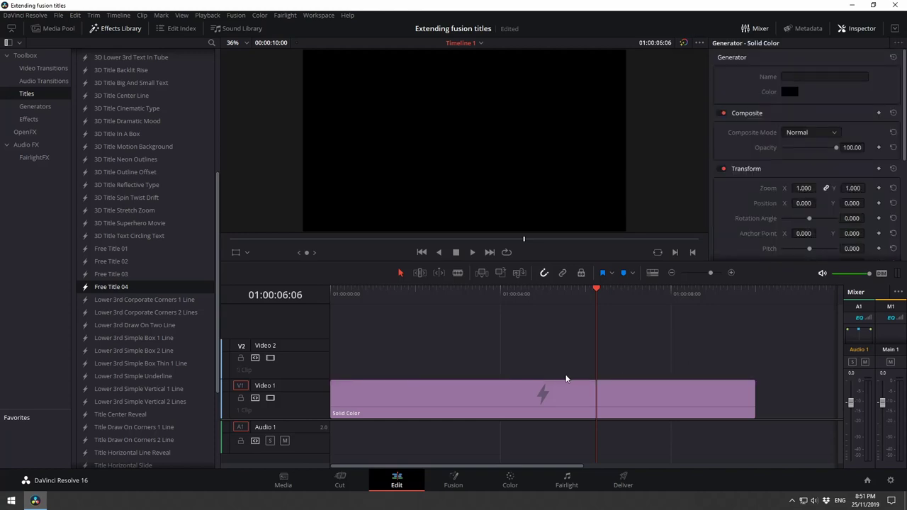
{"action": "left_click_drag", "start_coordinate": [107, 289], "coordinate": [336, 359]}
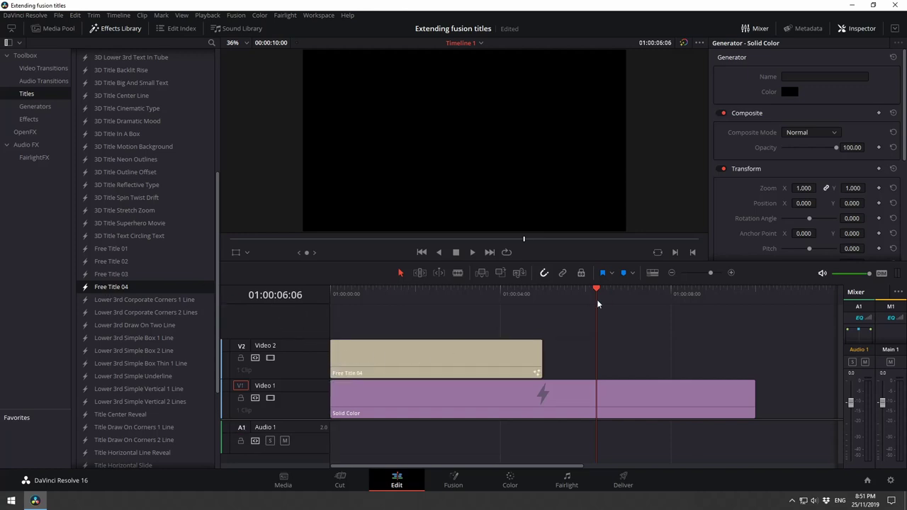
{"action": "left_click_drag", "start_coordinate": [599, 290], "coordinate": [499, 291]}
{"action": "left_click", "coordinate": [480, 354]}
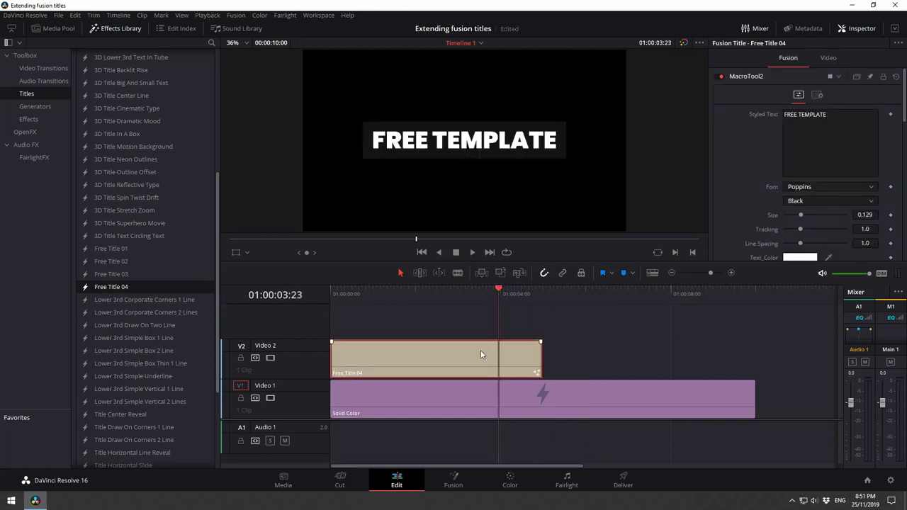
- Open the new title in Fusion, swap the Keyframes view for Nodes, and select MacroTool2
{"action": "left_click", "coordinate": [454, 481]}
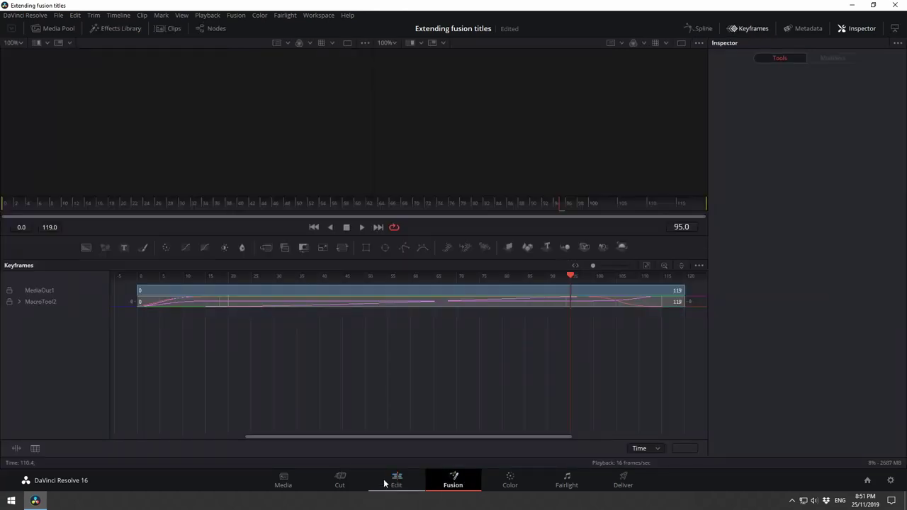
{"action": "left_click", "coordinate": [753, 28]}
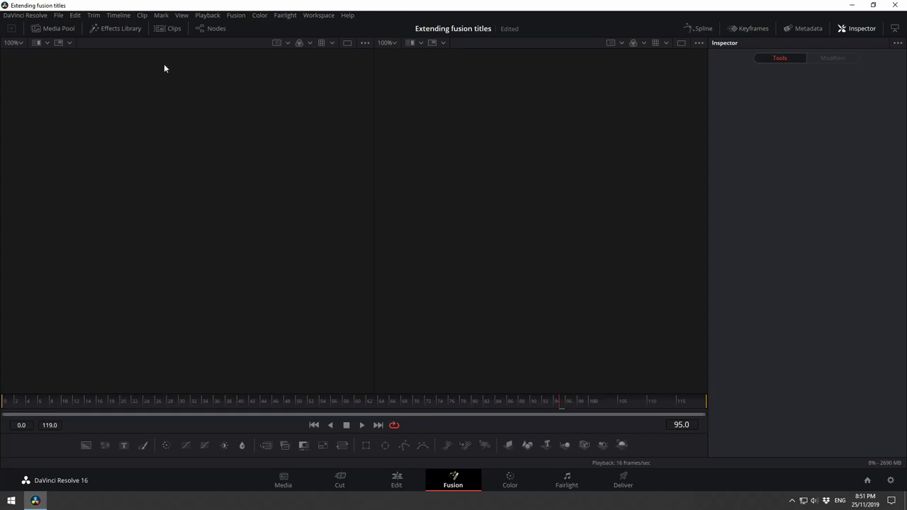
{"action": "left_click", "coordinate": [210, 29]}
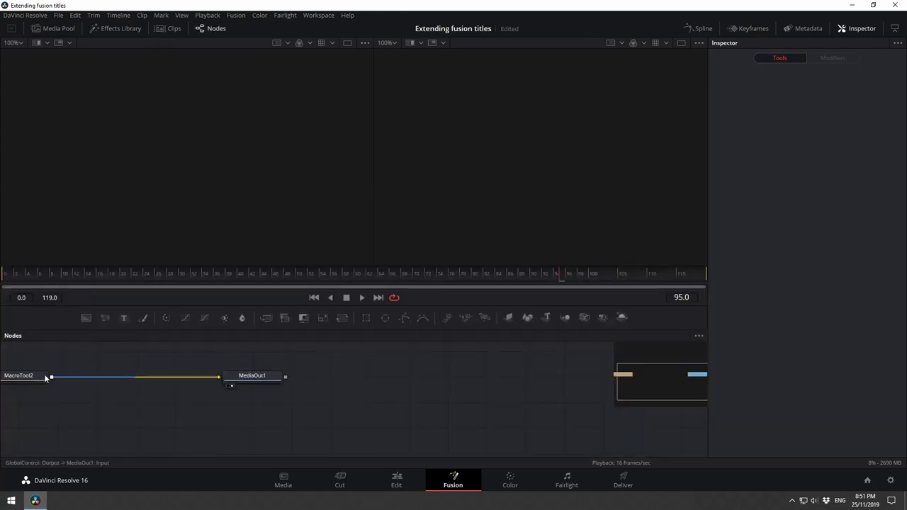
{"action": "left_click_drag", "start_coordinate": [44, 375], "coordinate": [102, 376]}
{"action": "left_click", "coordinate": [108, 406]}
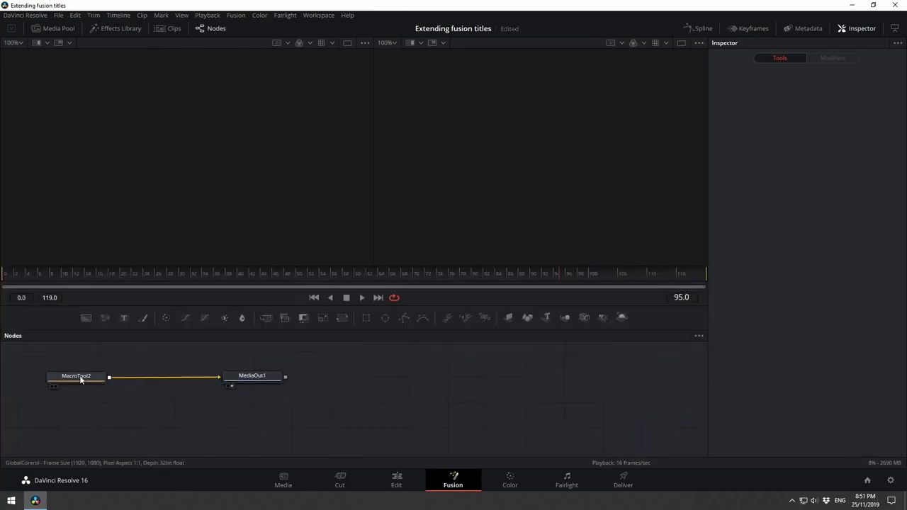
{"action": "left_click", "coordinate": [81, 379]}
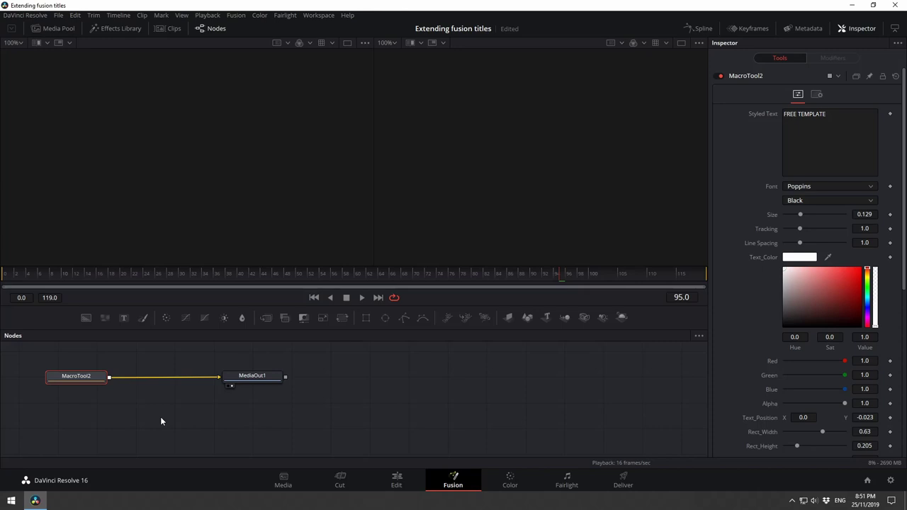
- Add a Keyframe Stretcher after MacroTool2 via the 'key' tool search, then return to Edit
{"action": "key", "text": "shift+space"}
{"action": "type", "text": "key"}
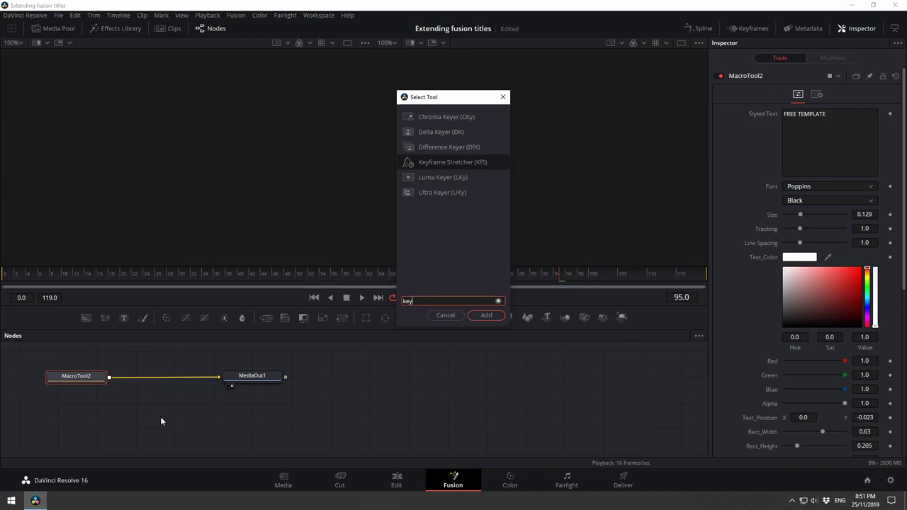
{"action": "left_click", "coordinate": [487, 315]}
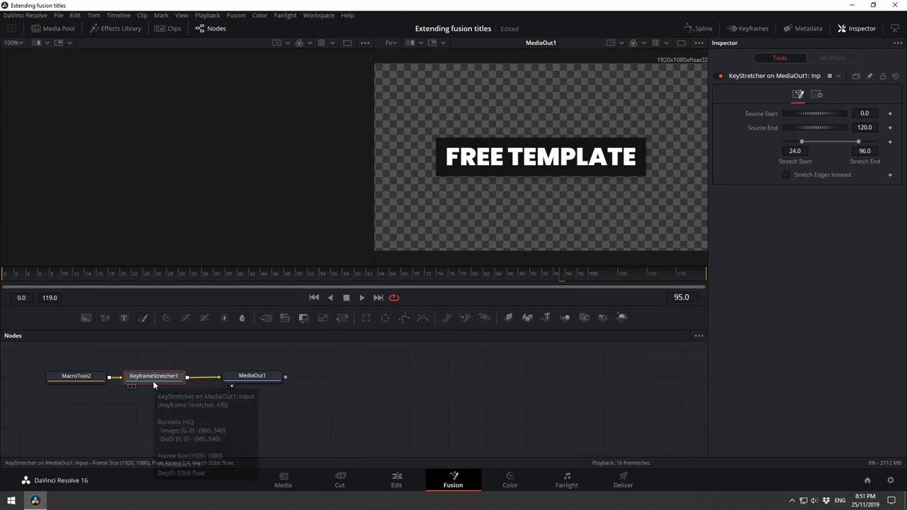
{"action": "mouse_move", "coordinate": [79, 378]}
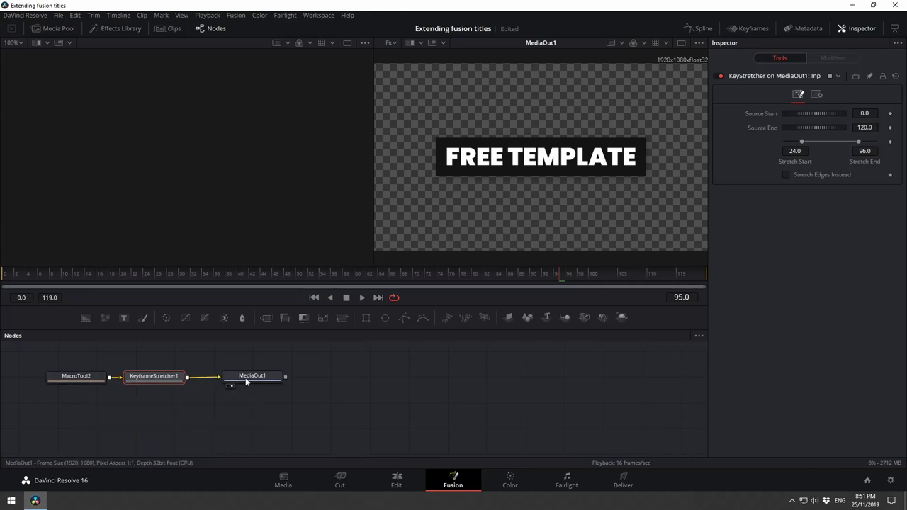
{"action": "left_click", "coordinate": [399, 482]}
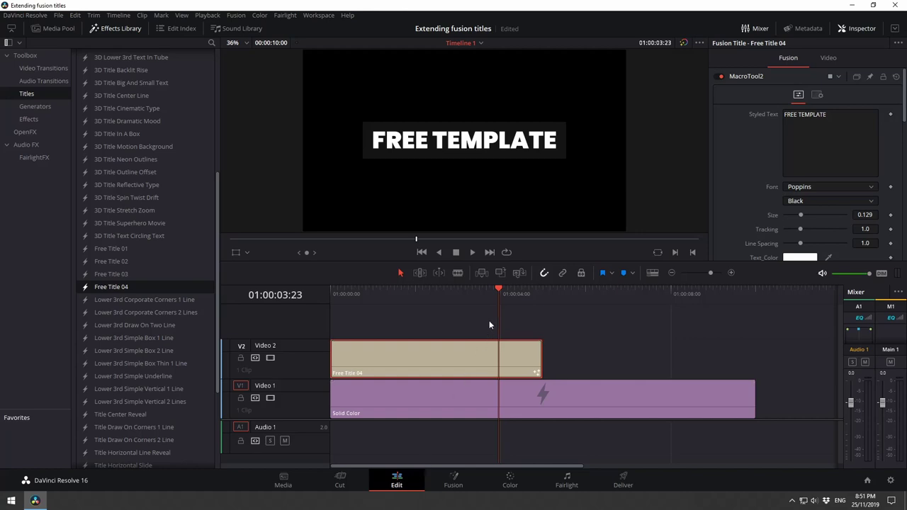
- Play the title, then extend its clip end to the Solid Color's 10-second mark
{"action": "left_click_drag", "start_coordinate": [497, 289], "coordinate": [333, 291]}
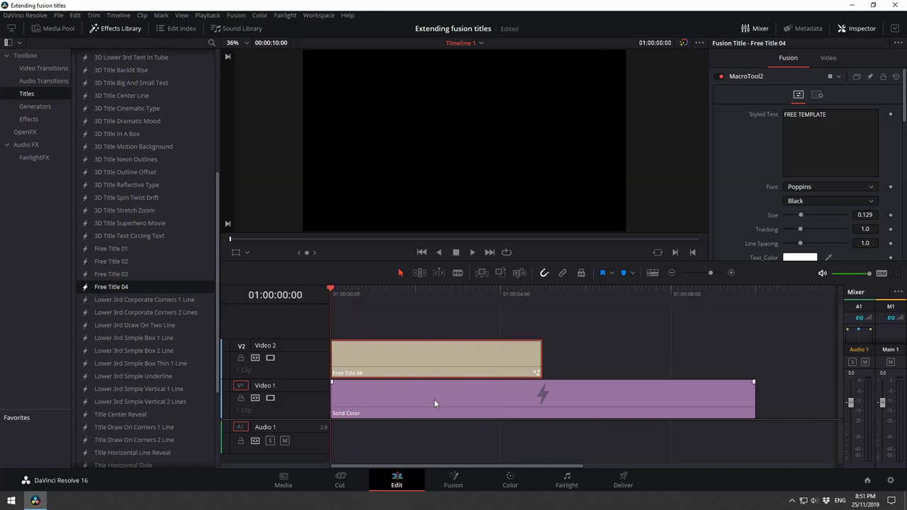
{"action": "key", "text": "space"}
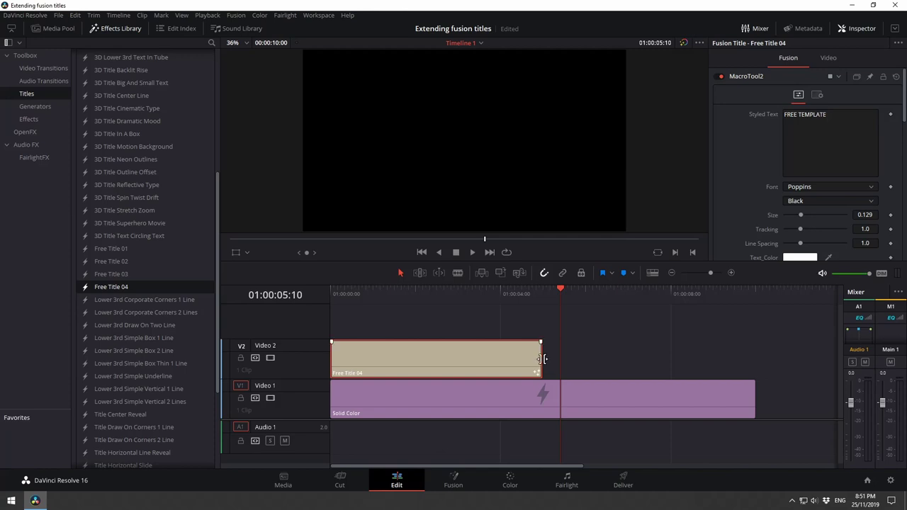
{"action": "left_click_drag", "start_coordinate": [542, 364], "coordinate": [755, 361]}
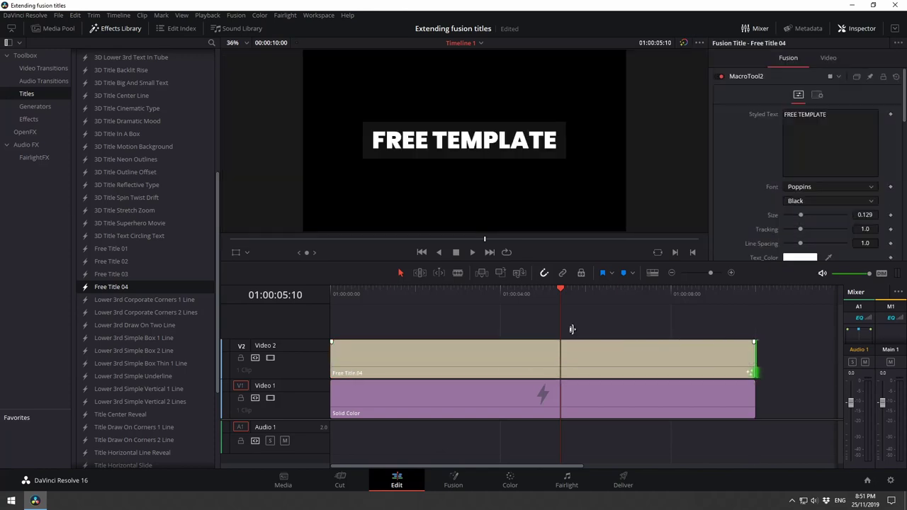
{"action": "key", "text": "Home"}
{"action": "key", "text": "space"}
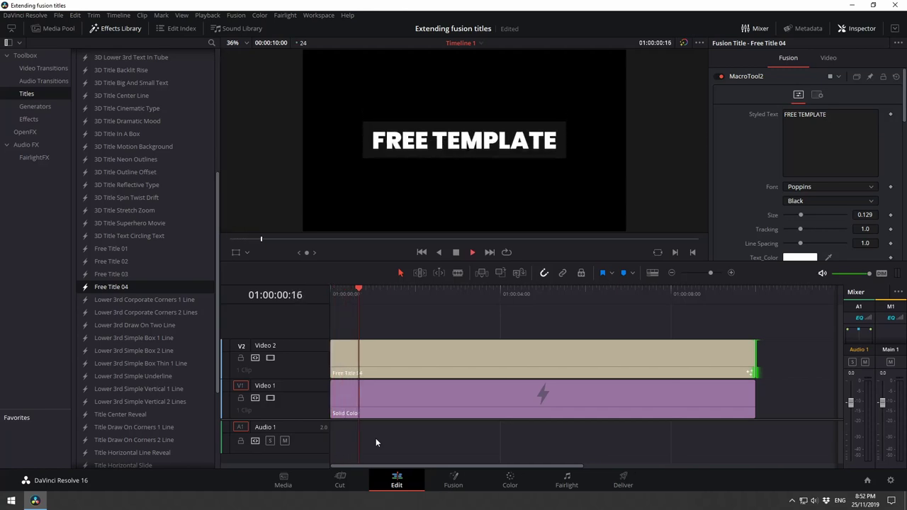